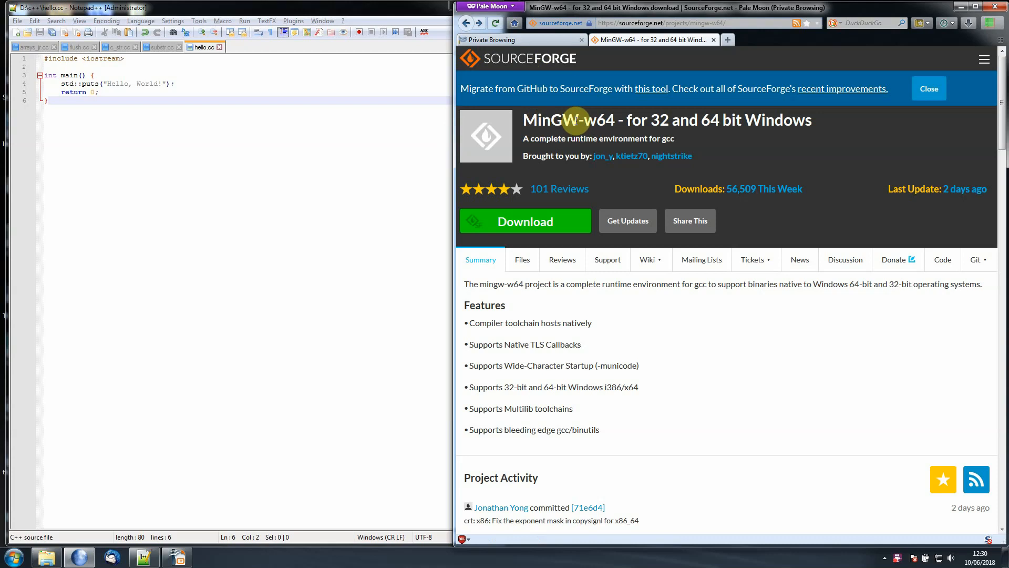
left_click_drag(615, 120, 522, 120)
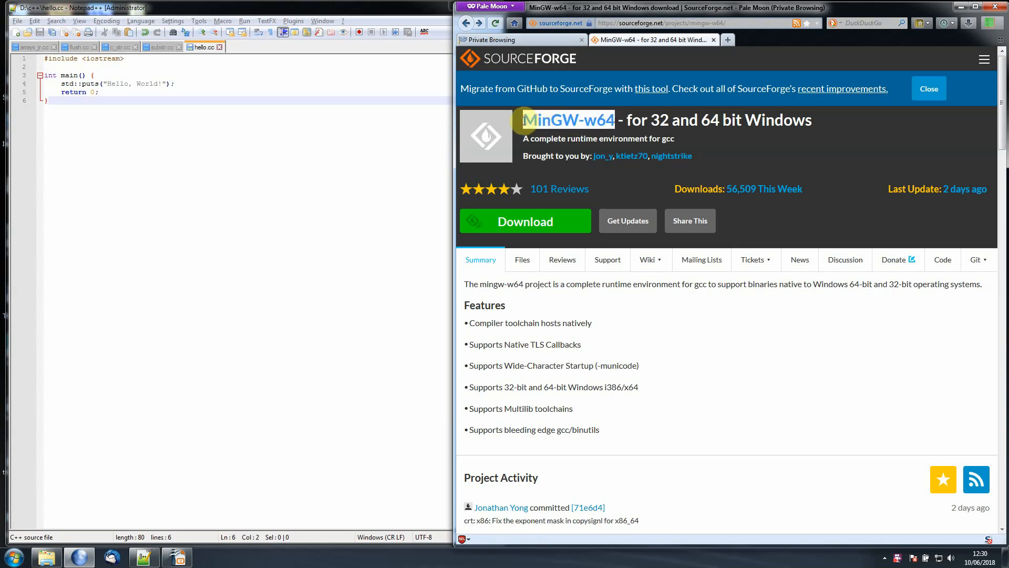
left_click(671, 120)
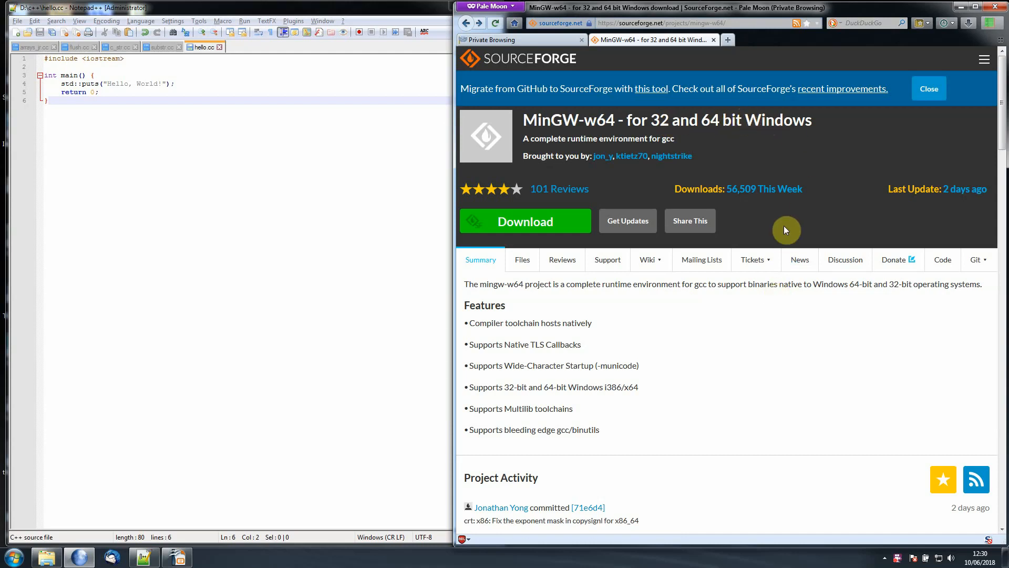
Download mingw-w64-install.exe from the MinGW-w64 project page into D:\temp, replacing the existing copy.
left_click(562, 232)
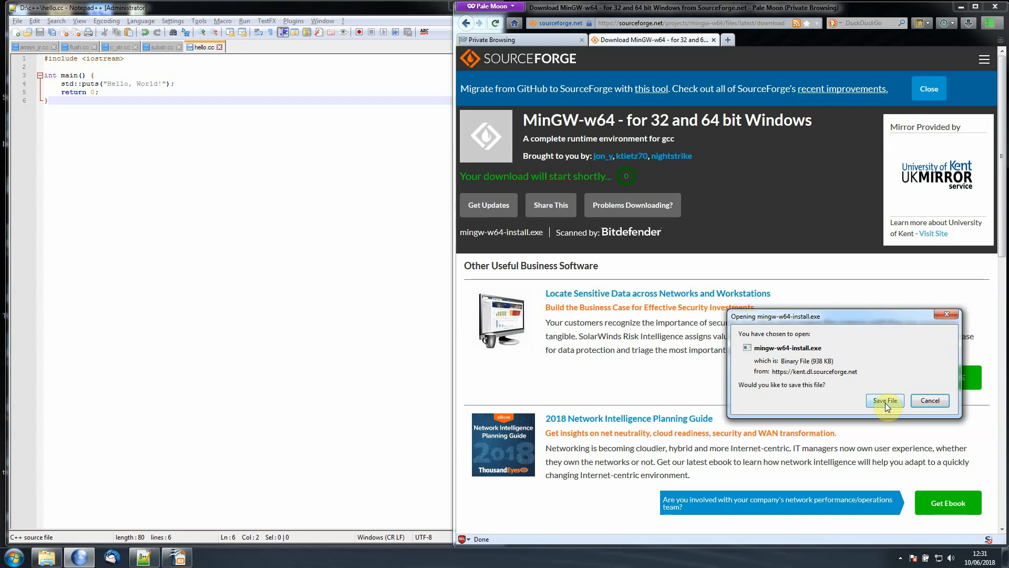
left_click(885, 401)
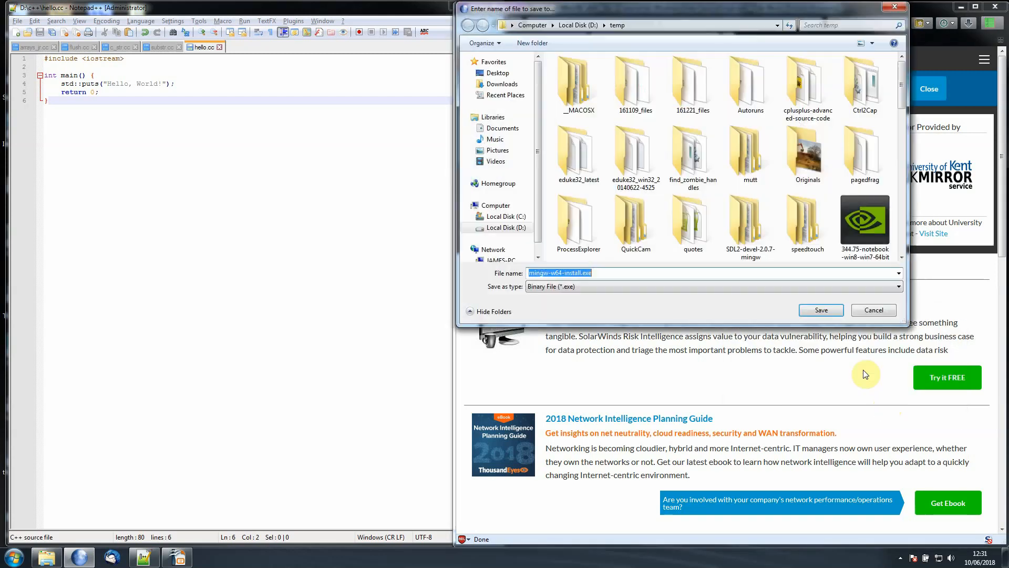
left_click(827, 306)
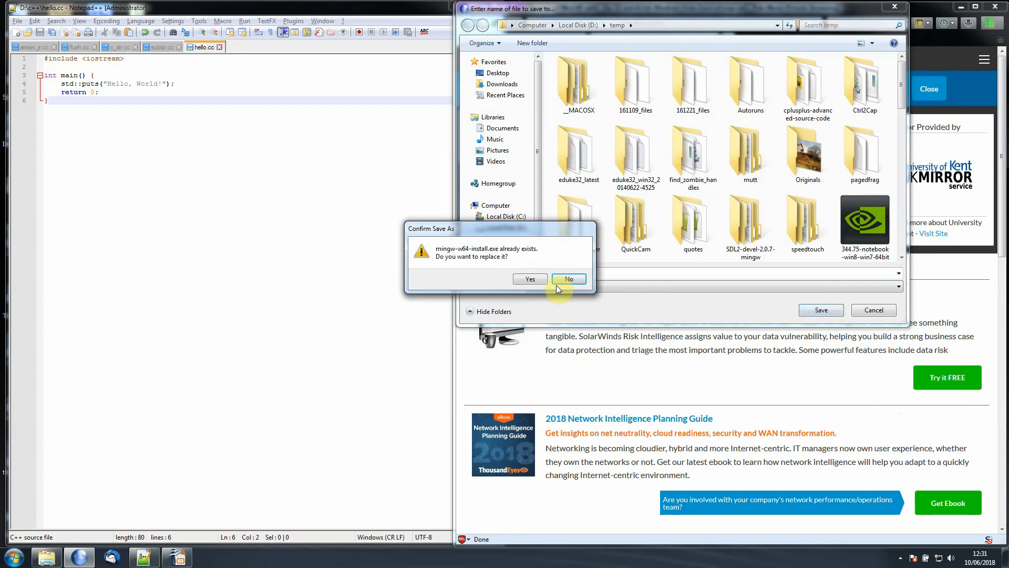
left_click(530, 279)
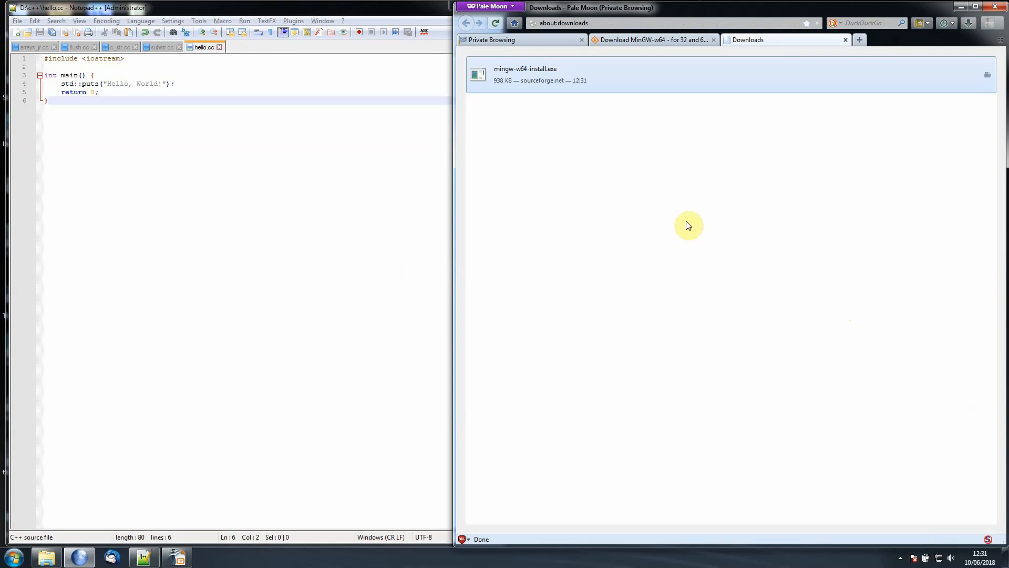
Run the downloaded mingw-w64-install.exe and complete the installation with the default 8.1.0, i686, posix, dwarf settings and default destination folder.
double_click(550, 74)
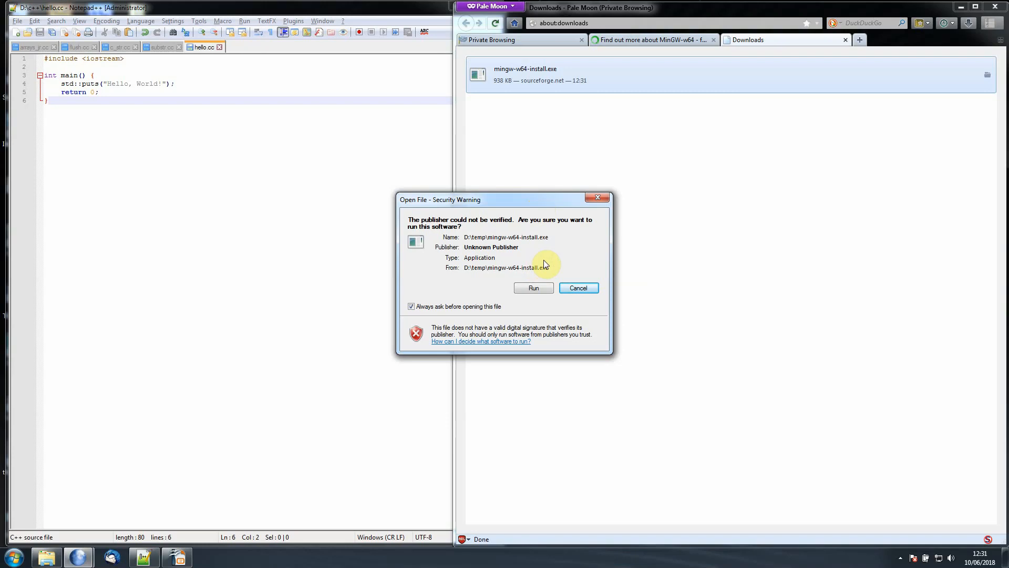
left_click(534, 288)
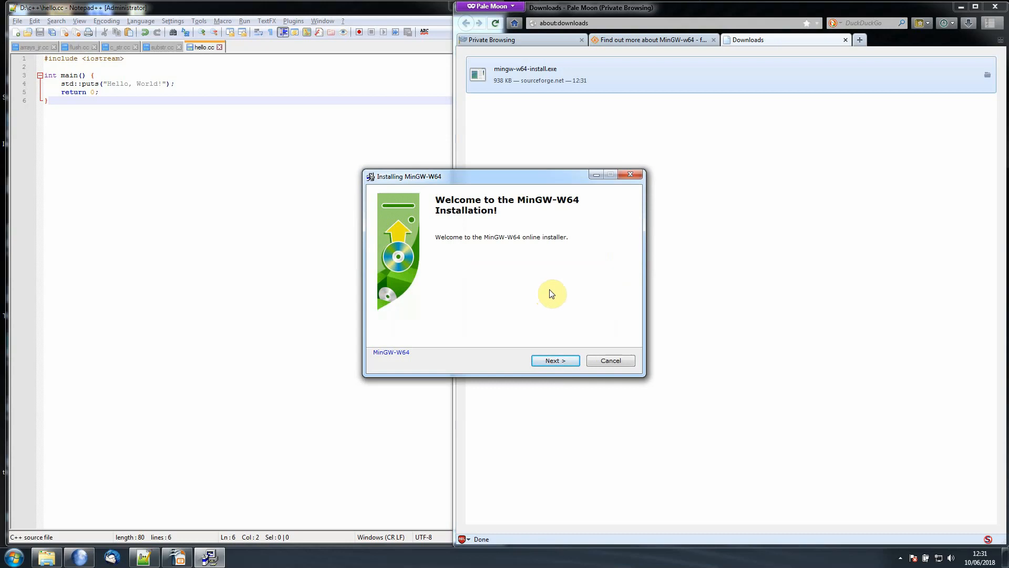
left_click(549, 361)
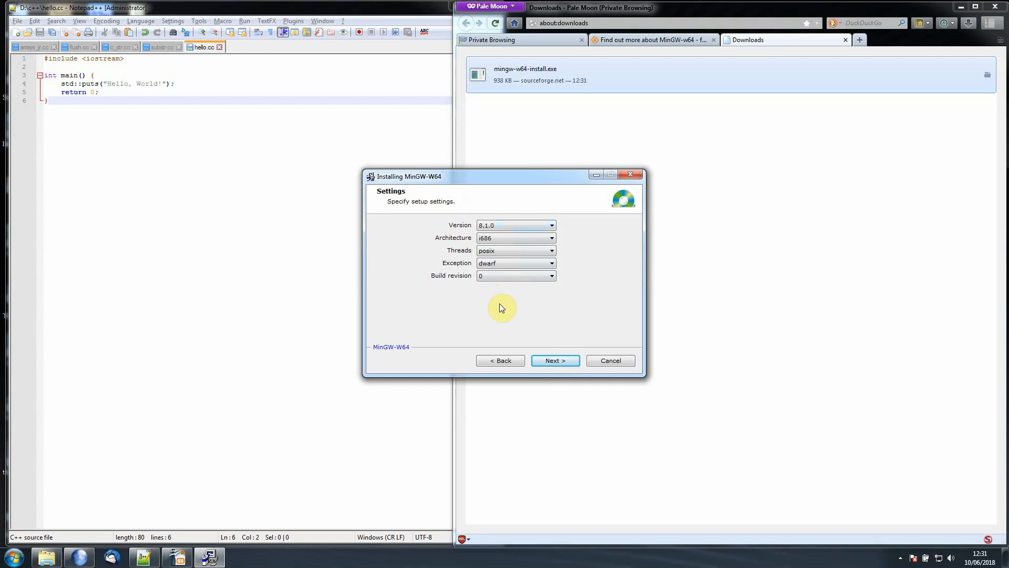
left_click(556, 363)
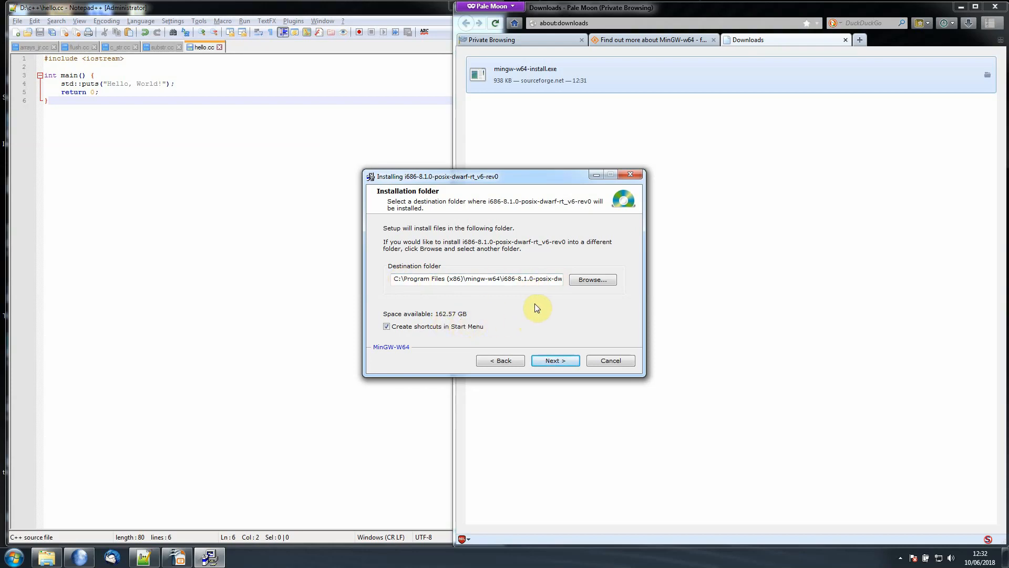
left_click(557, 358)
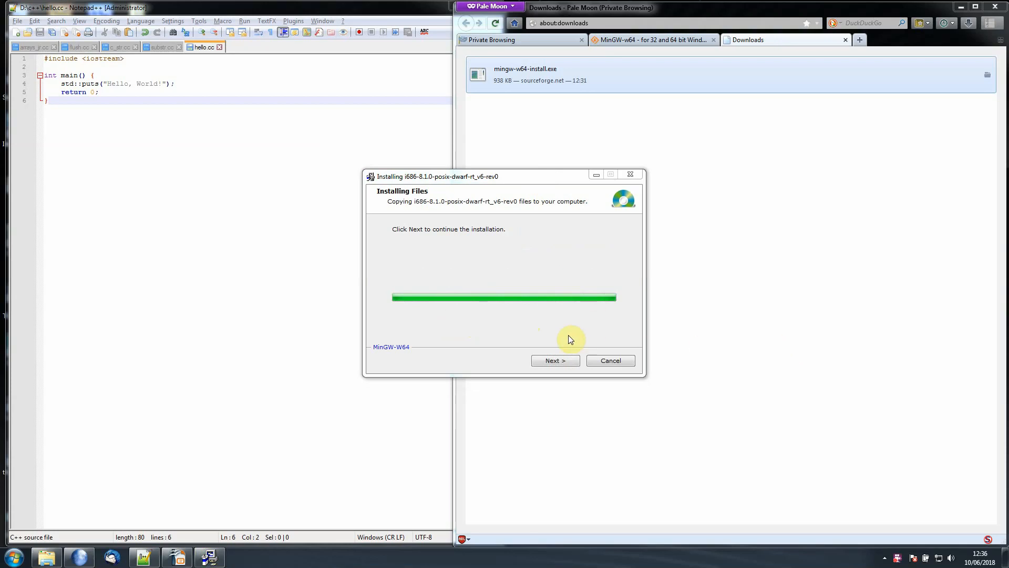
left_click(557, 361)
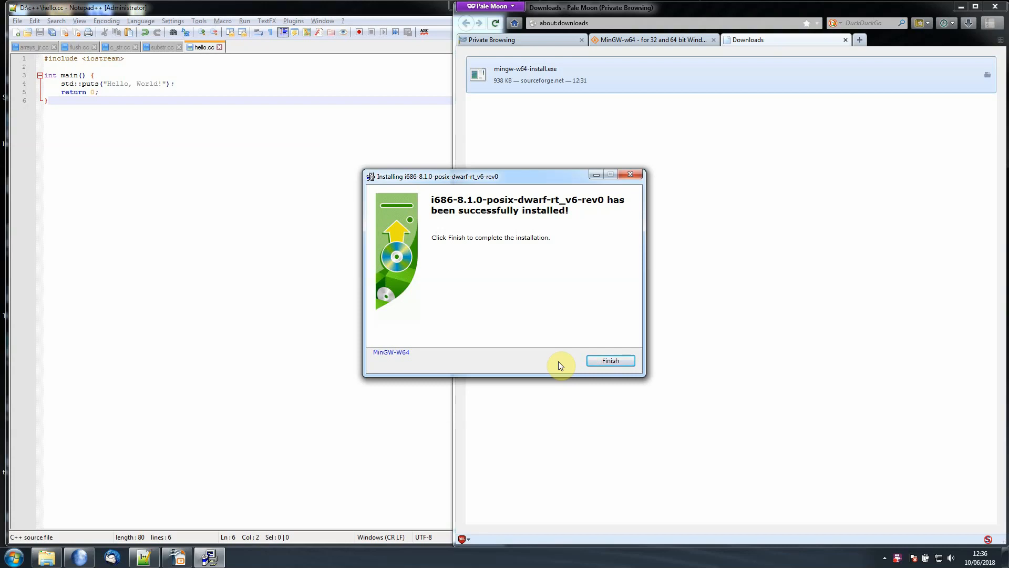
left_click(607, 361)
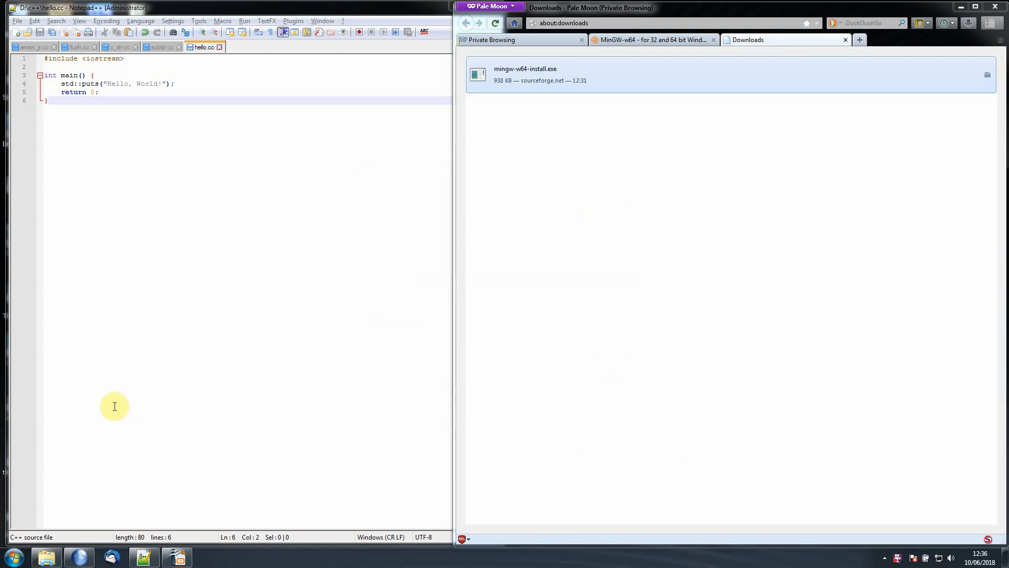
Open the Environment Variables dialog through the computer's advanced system settings.
left_click(8, 555)
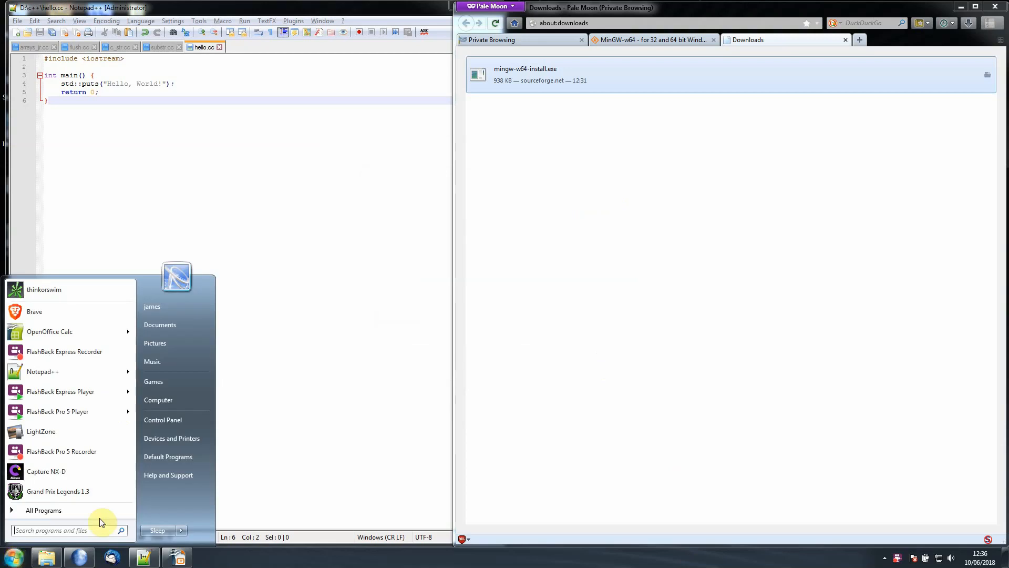
left_click(160, 402)
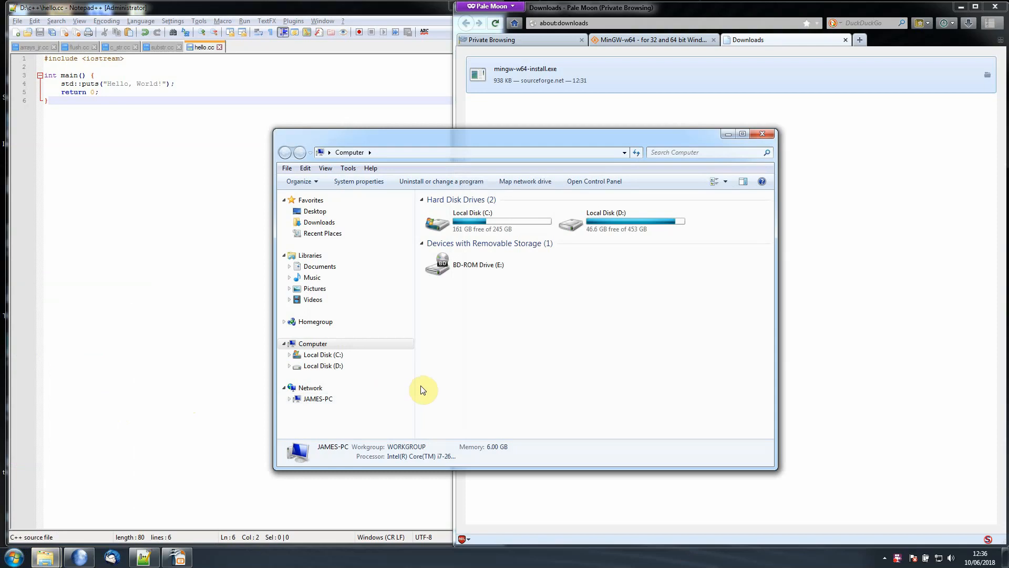
left_click(361, 182)
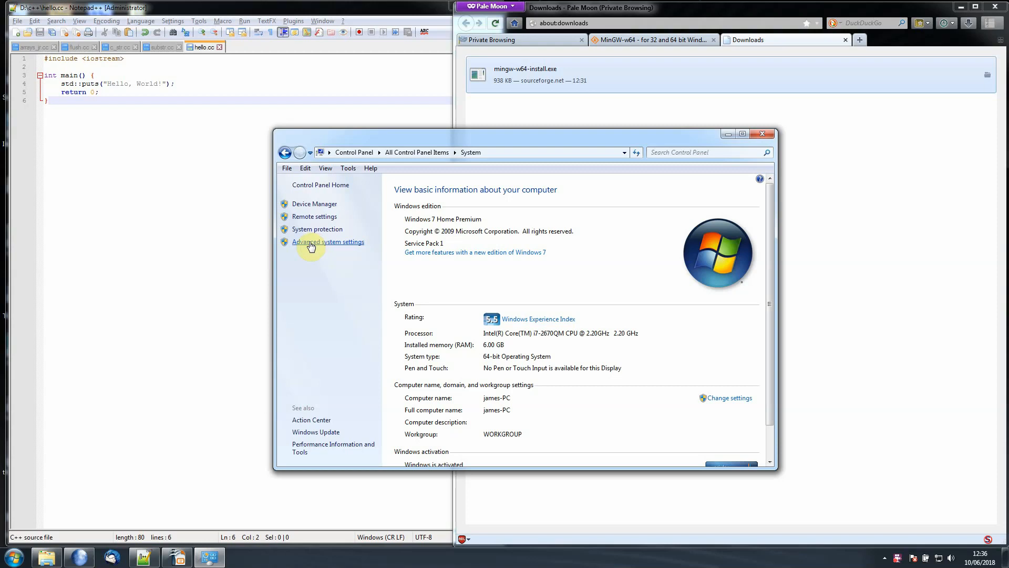
left_click(327, 245)
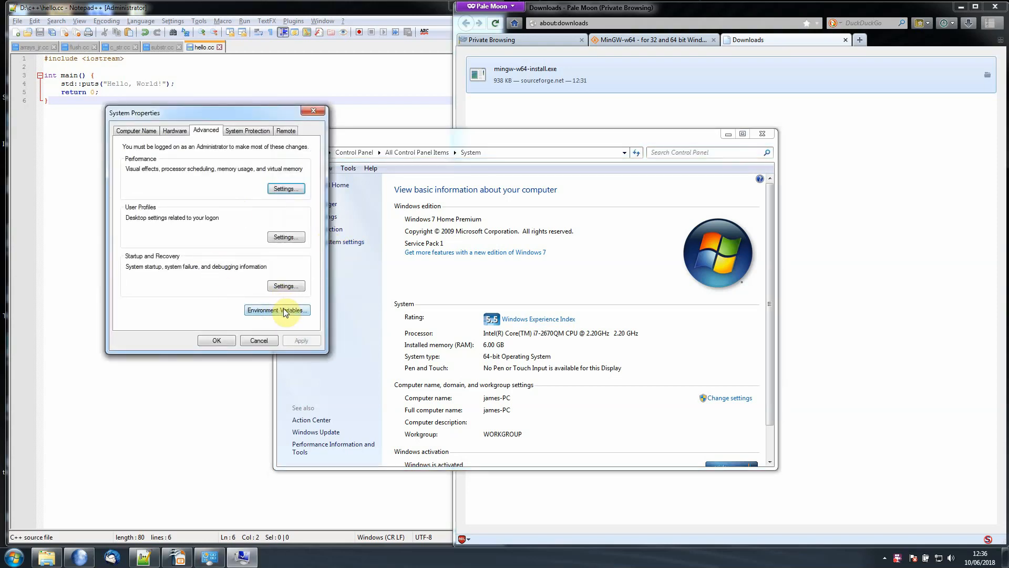
left_click(283, 311)
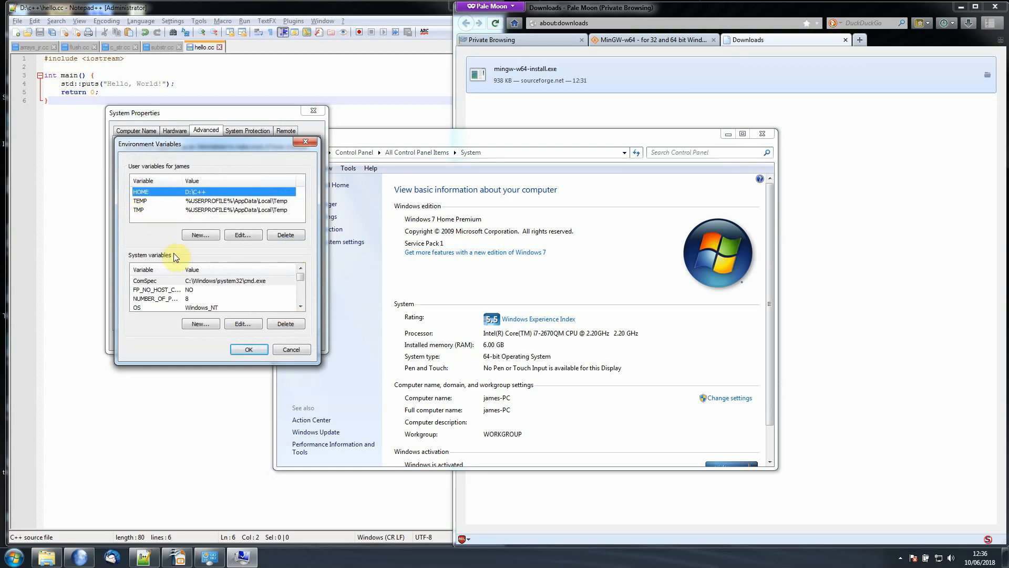
Start a new user variable and name it PATH.
left_click(206, 235)
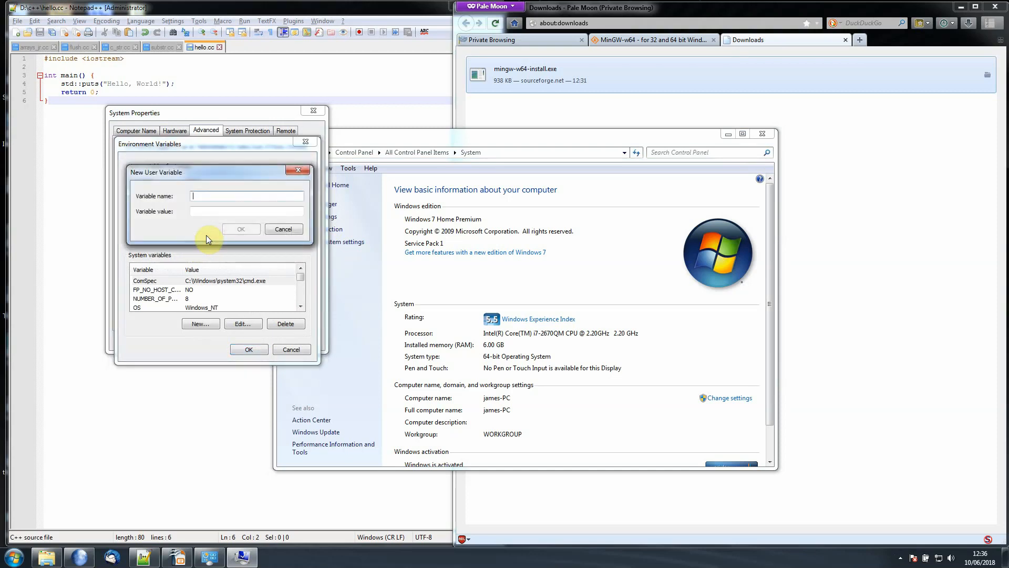
type("PATH")
left_click(231, 210)
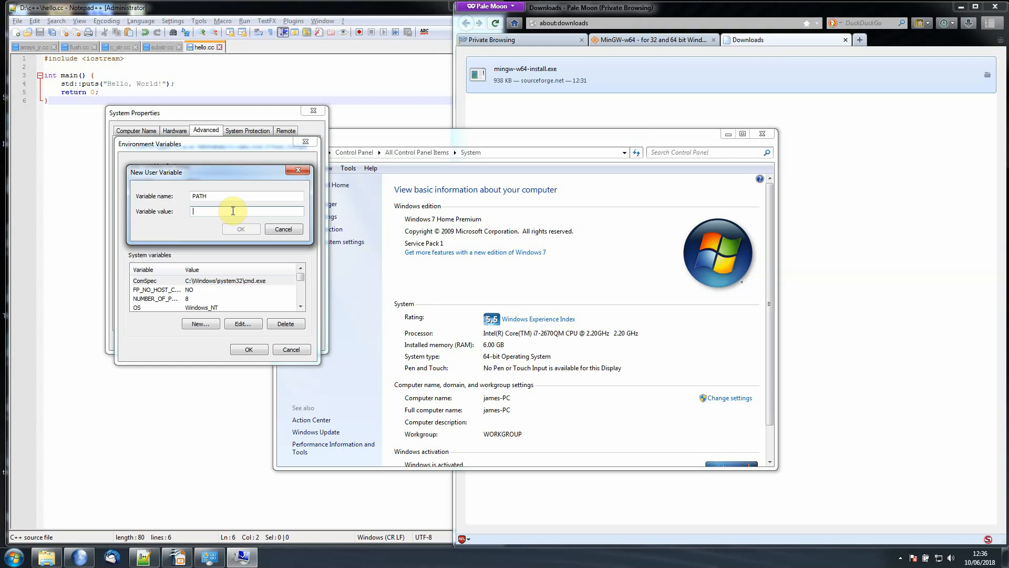
Browse to the MinGW bin folder on drive C in a new Explorer window and copy its full path.
left_click(47, 559)
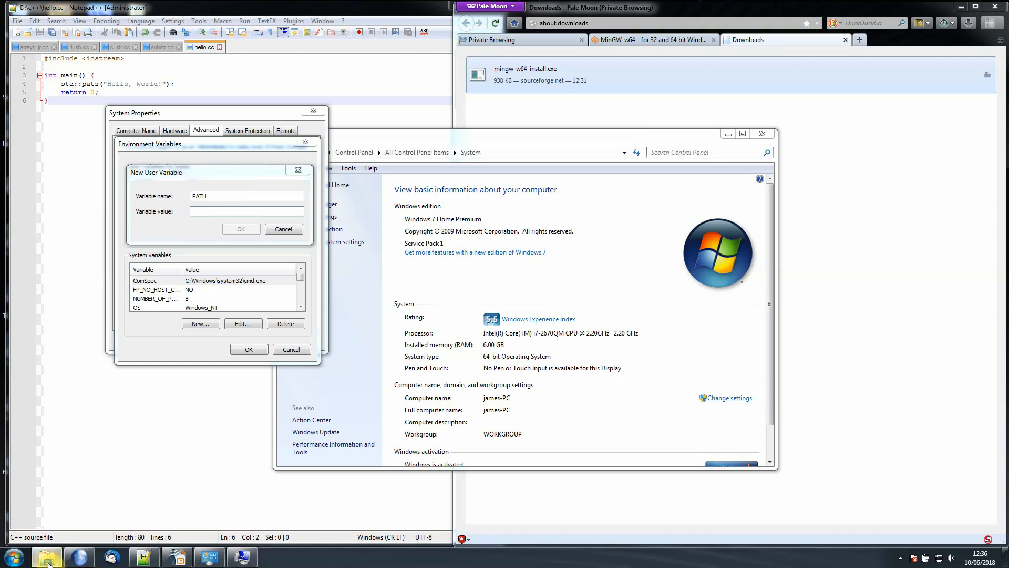
right_click(48, 563)
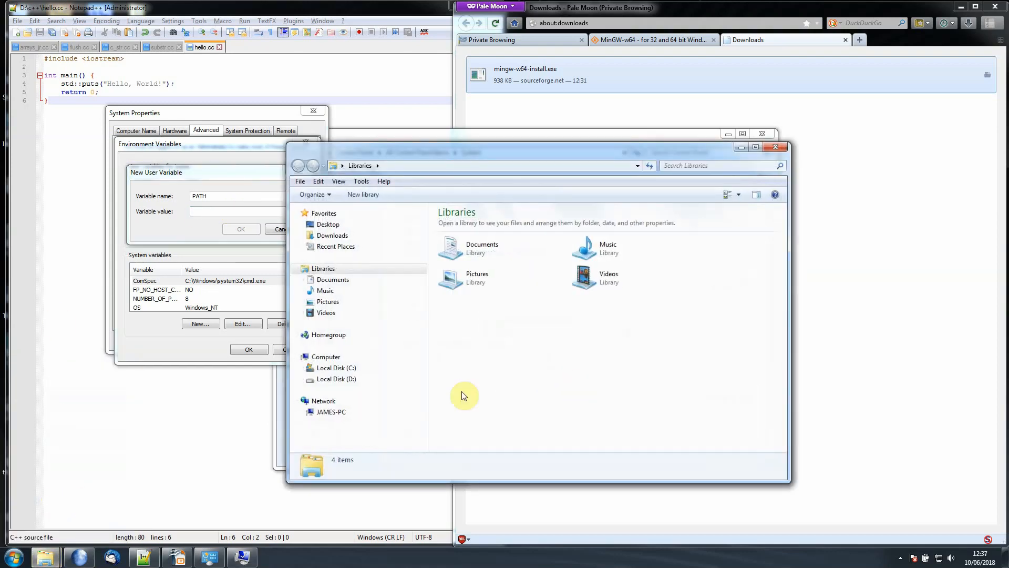
left_click(334, 367)
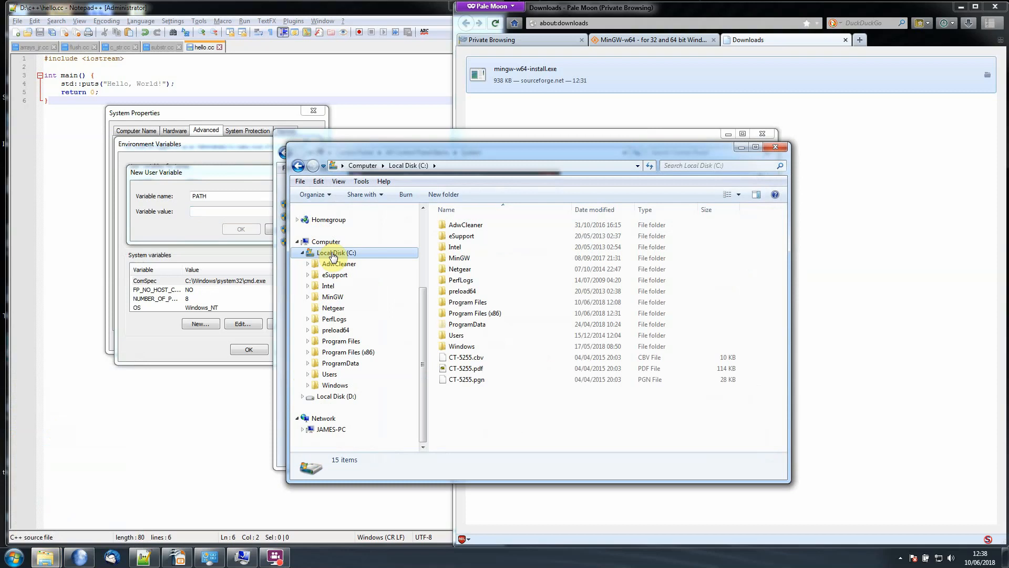
left_click(308, 298)
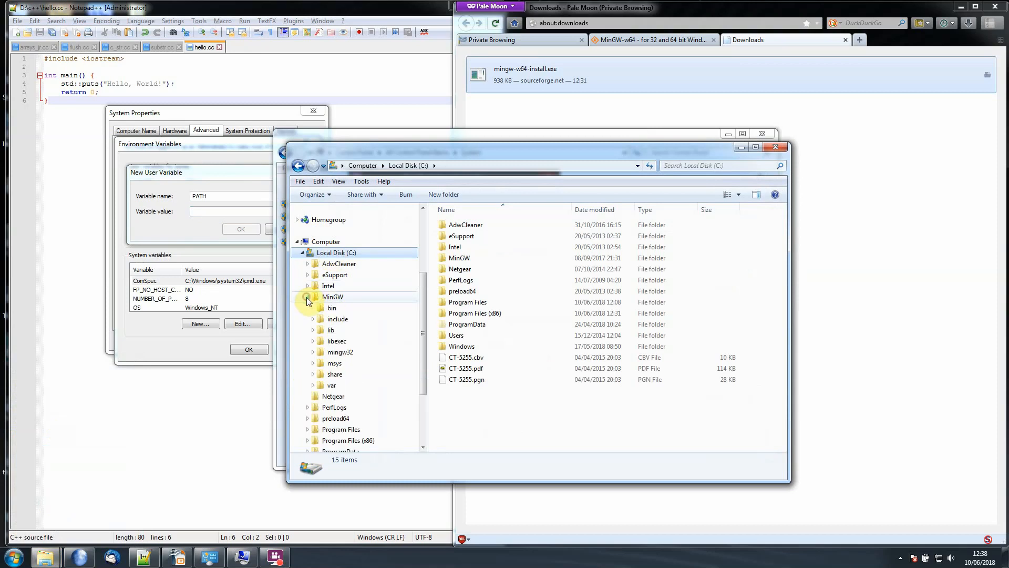
left_click(331, 310)
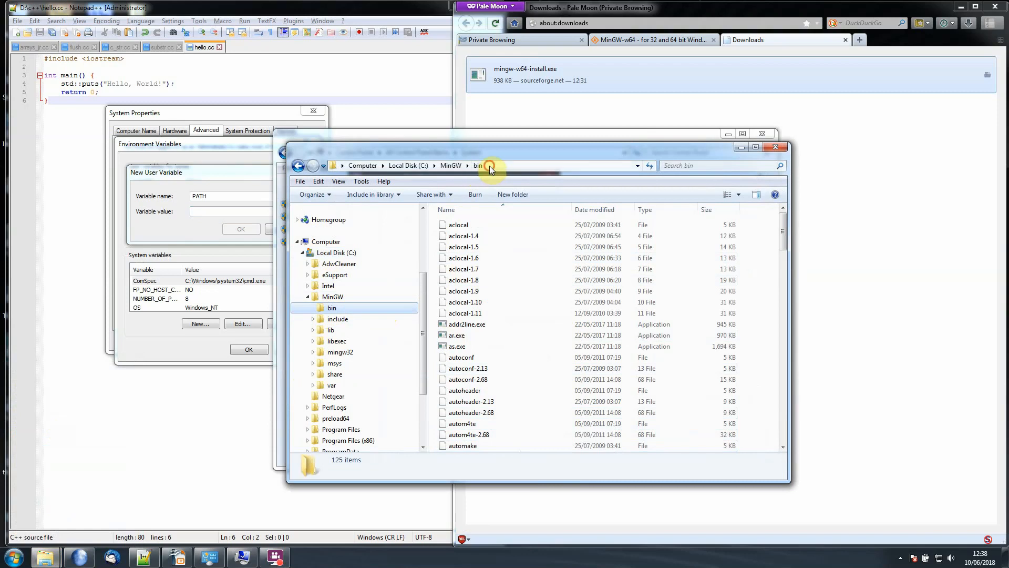
left_click(462, 166)
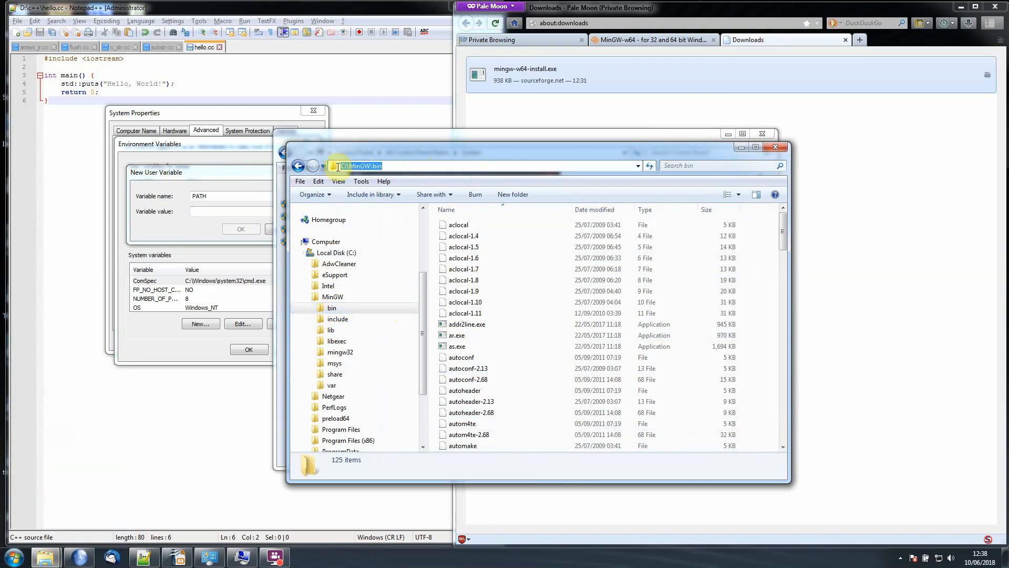
right_click(348, 165)
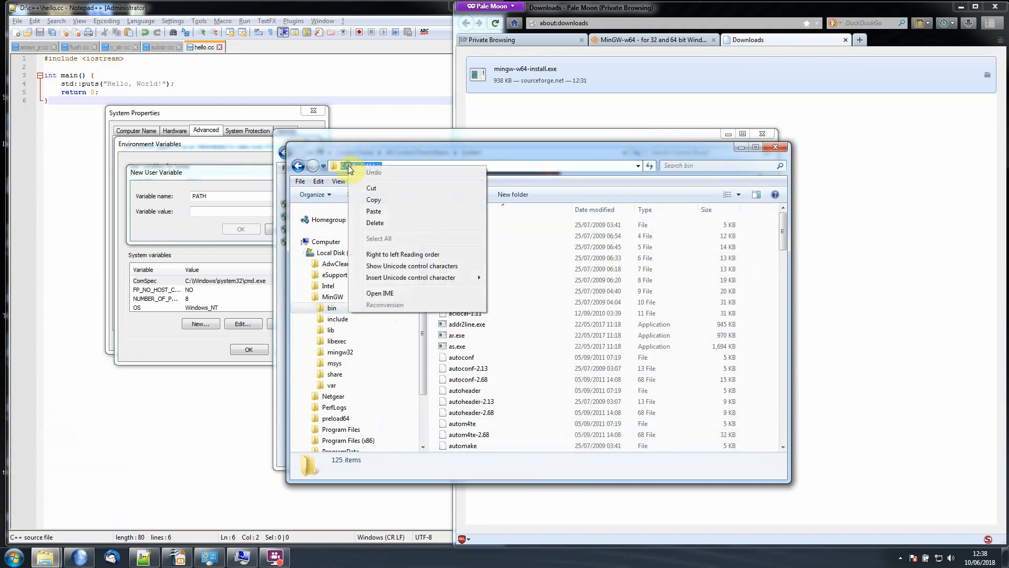
left_click(386, 198)
Set the PATH variable's value to C:\MinGW\bin; using the copied folder path.
left_click(208, 211)
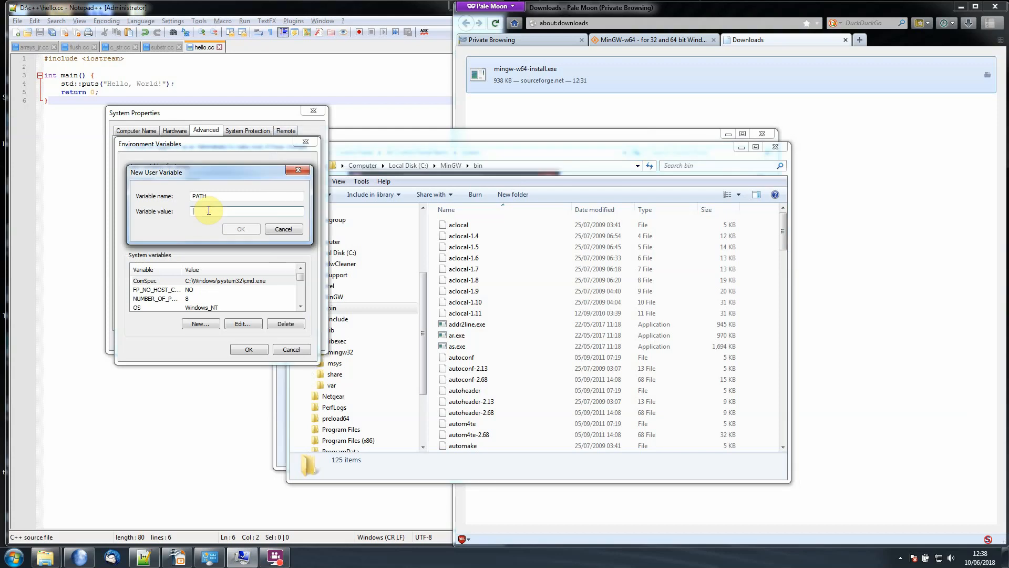
right_click(207, 210)
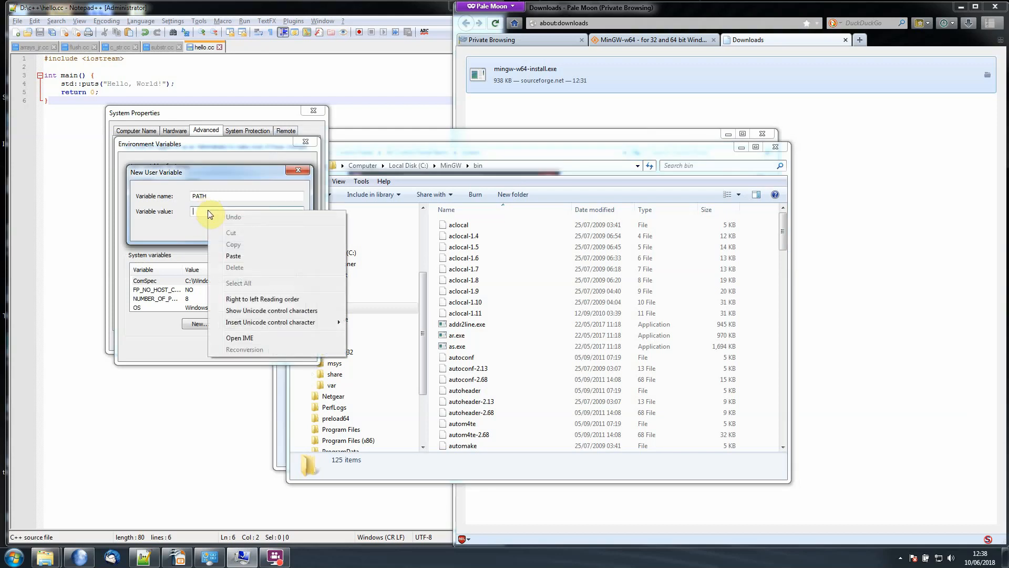
left_click(245, 257)
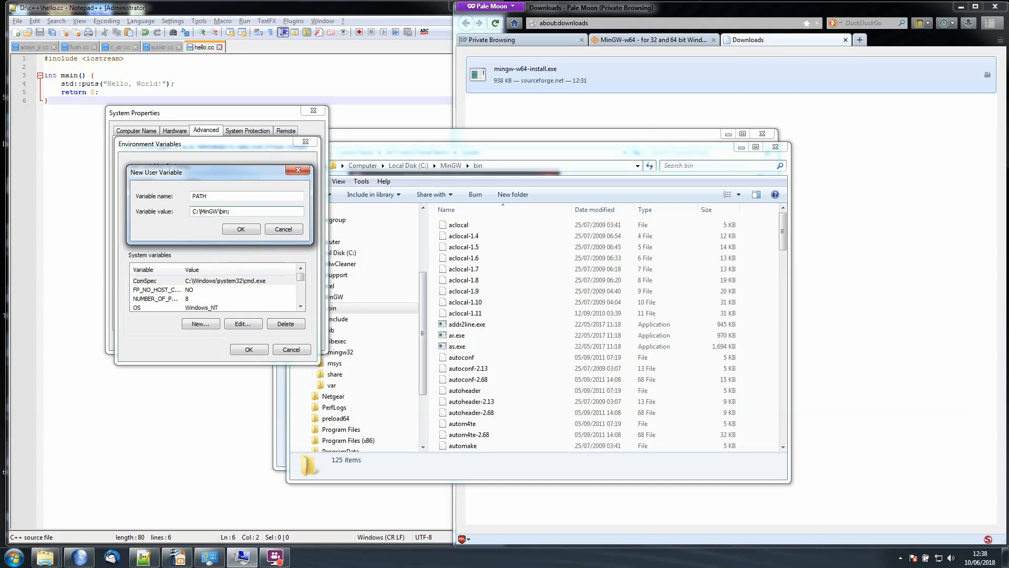
Browse to the msys\1.0\bin folder inside MinGW on drive C and copy its full path.
left_click(340, 364)
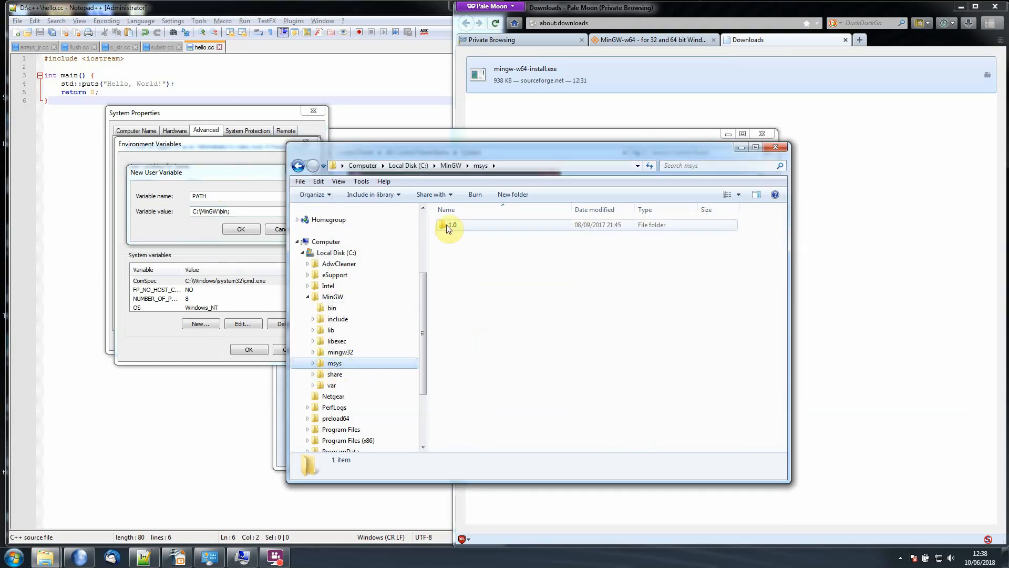
left_click(313, 363)
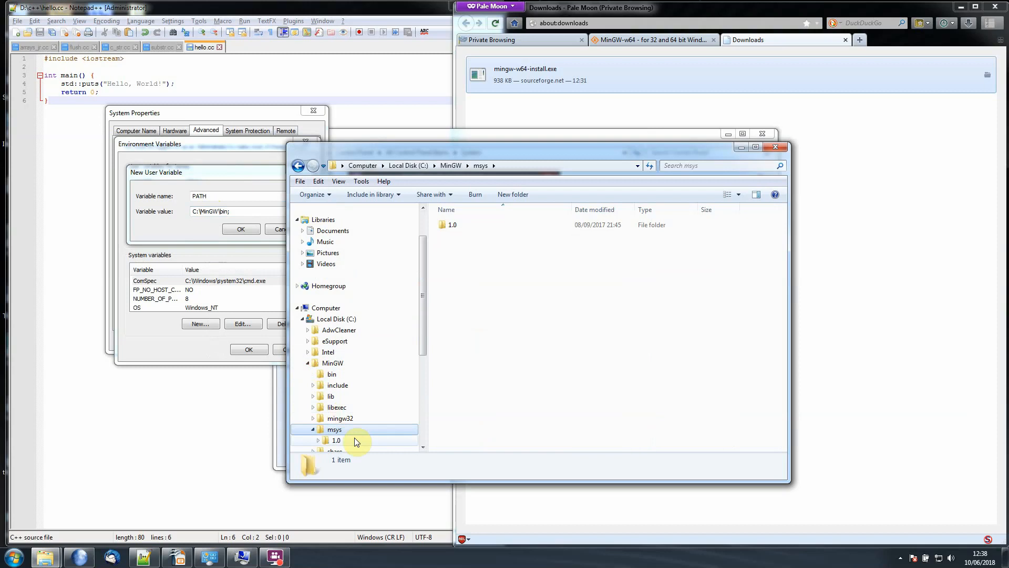
left_click(336, 439)
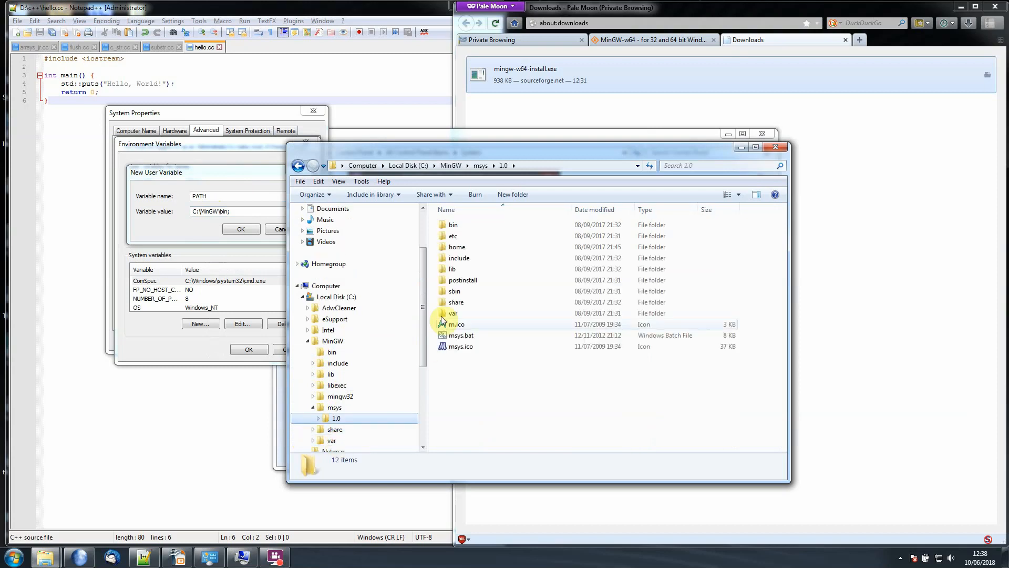
left_click(458, 226)
left_click(448, 166)
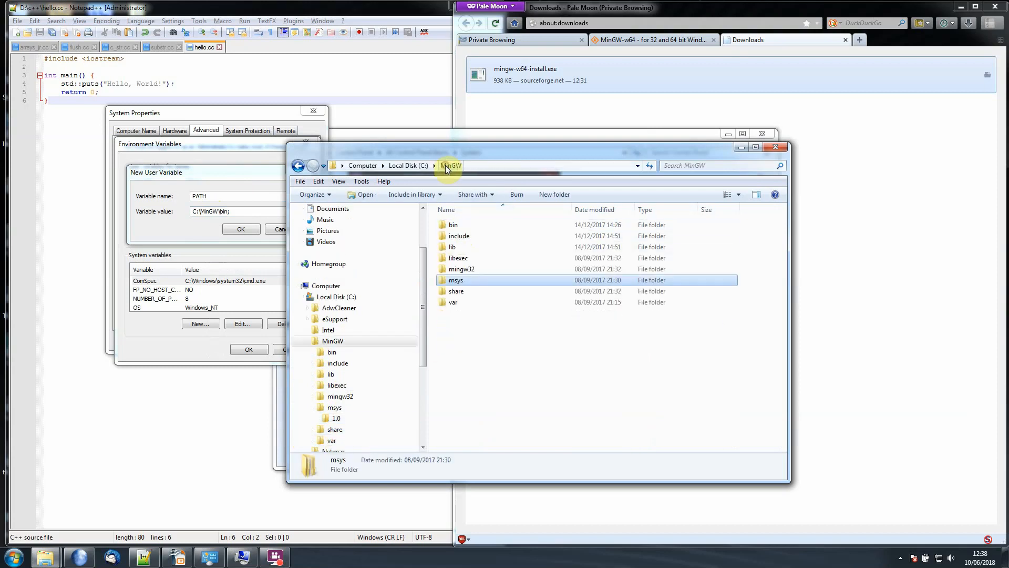
double_click(464, 280)
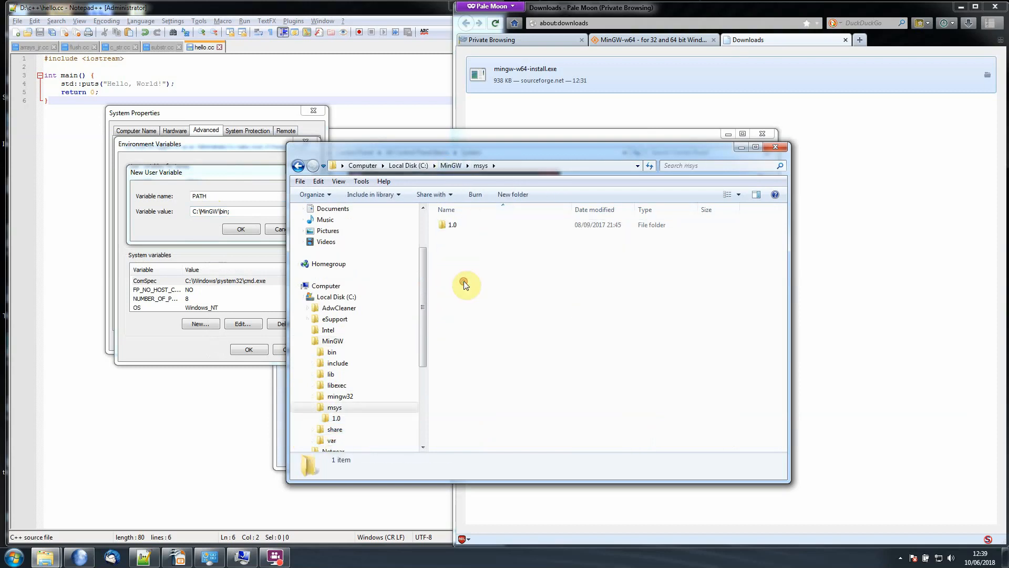
double_click(458, 225)
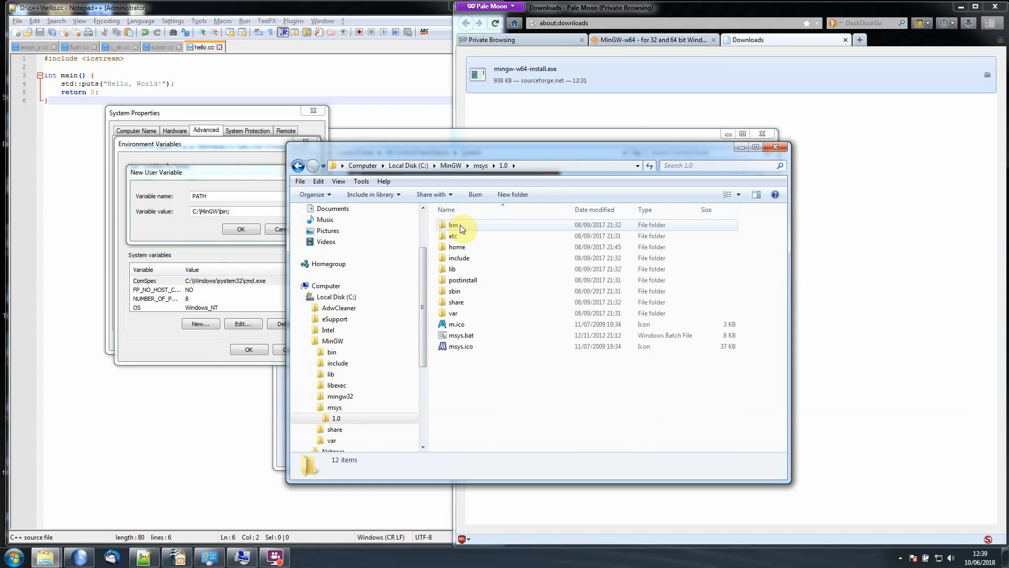
double_click(459, 225)
left_click(537, 165)
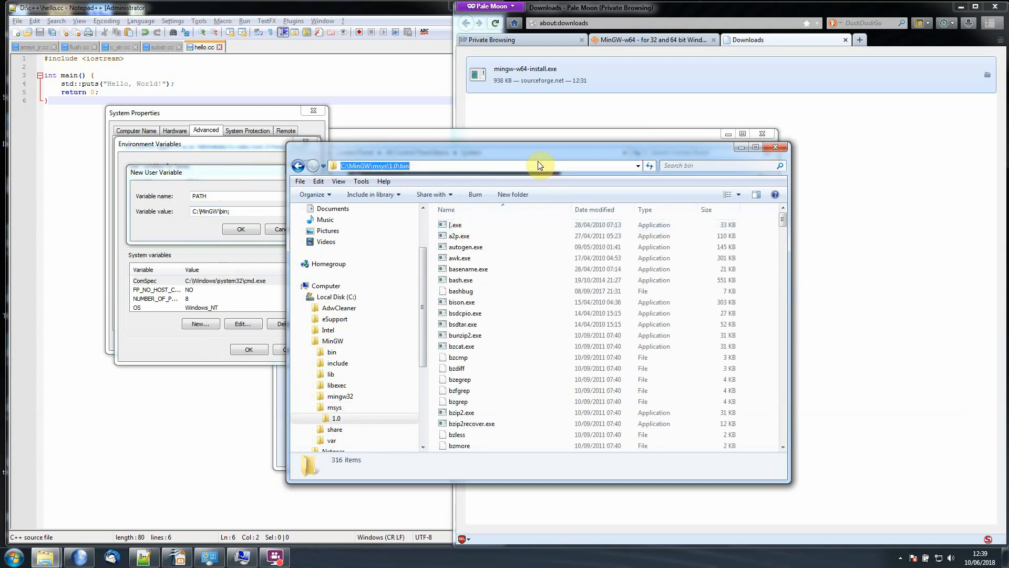
right_click(372, 164)
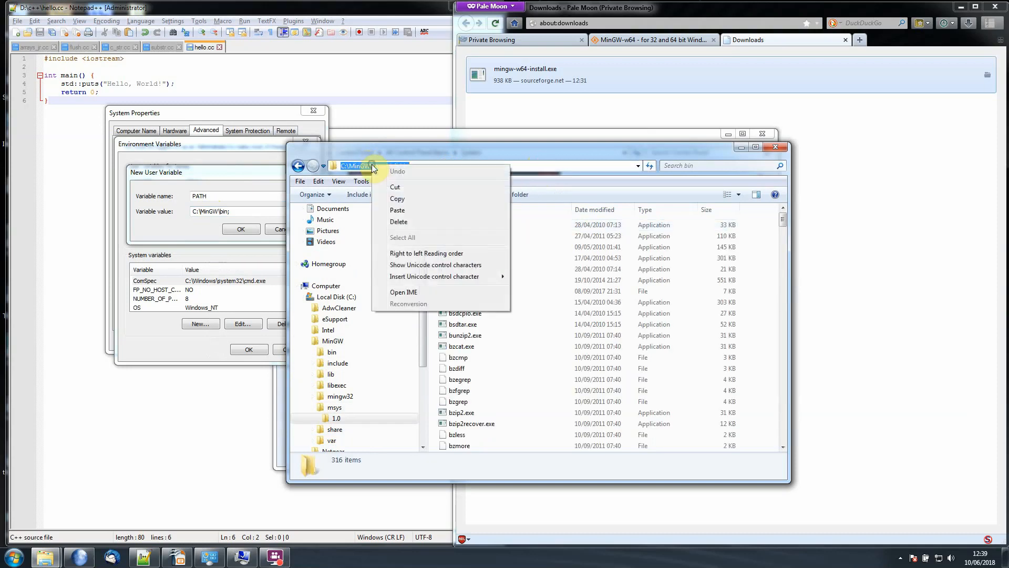
left_click(406, 201)
Append the copied path C:\MinGW\msys\1.0\bin to the PATH value, save the variable and close the system and Explorer windows.
left_click(252, 209)
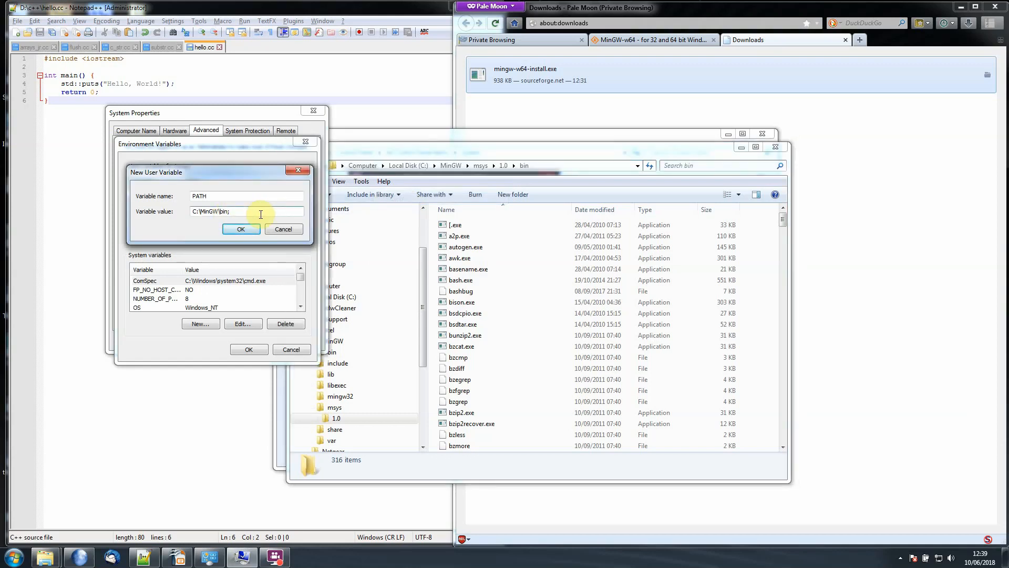
right_click(264, 211)
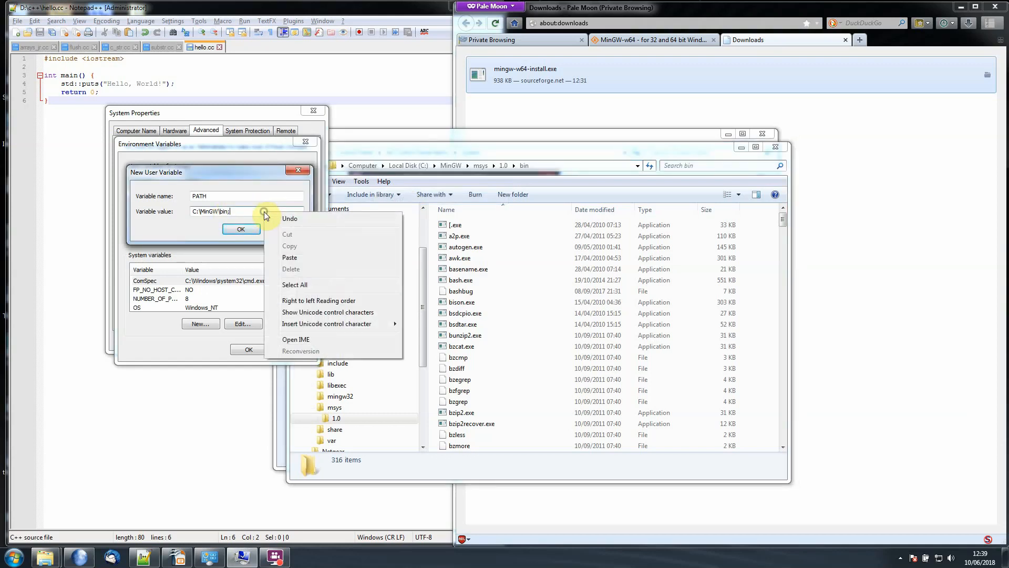
left_click(300, 256)
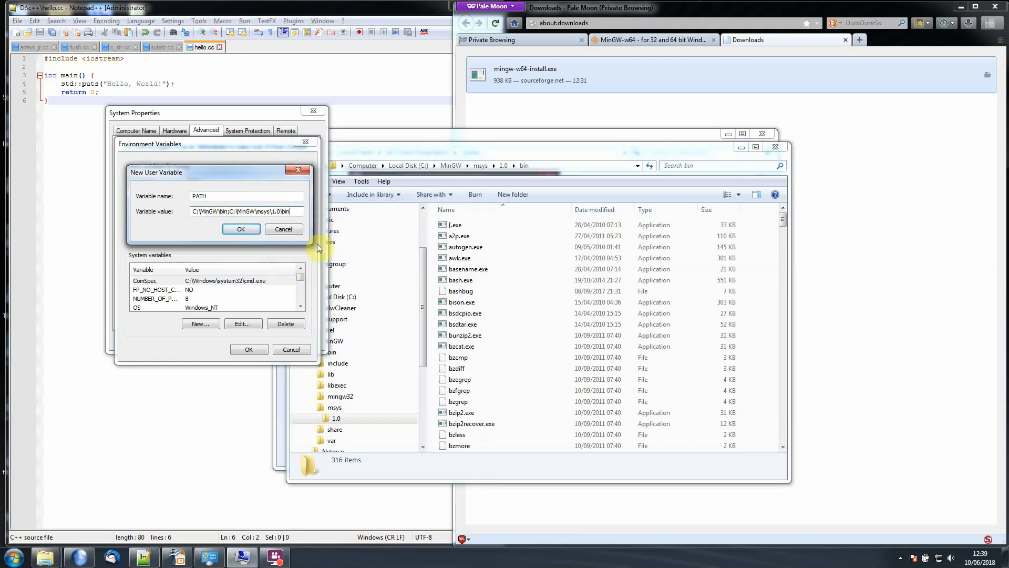
left_click(241, 229)
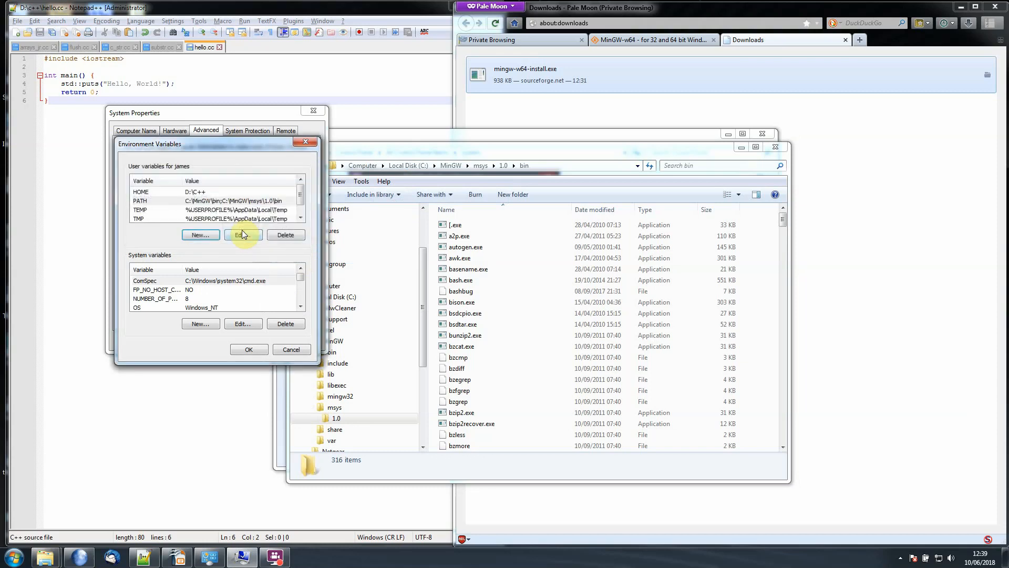
left_click(254, 350)
left_click(225, 341)
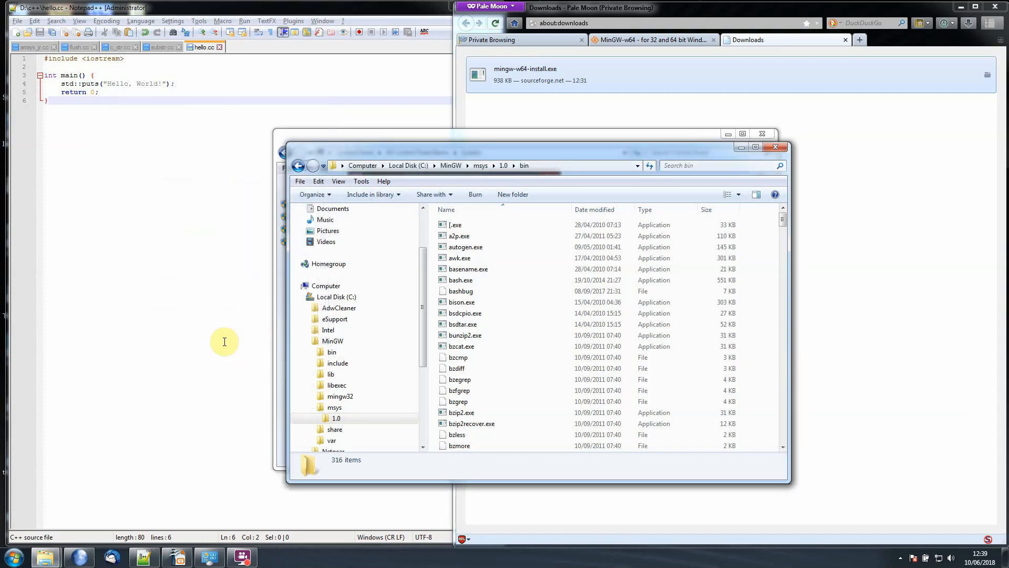
left_click(779, 148)
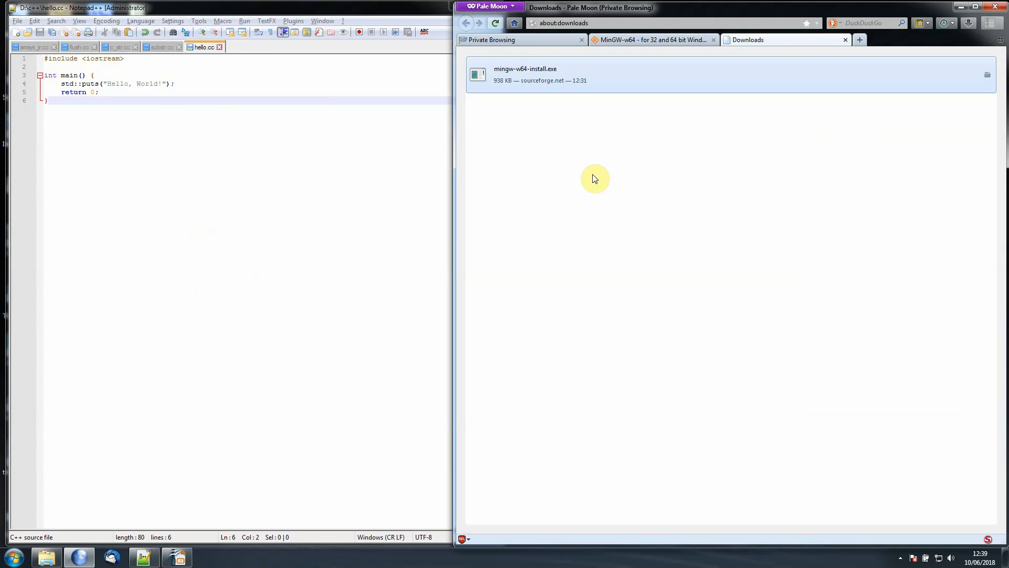
Search the installed programs for mingw and launch MinGW Shell.
left_click(15, 558)
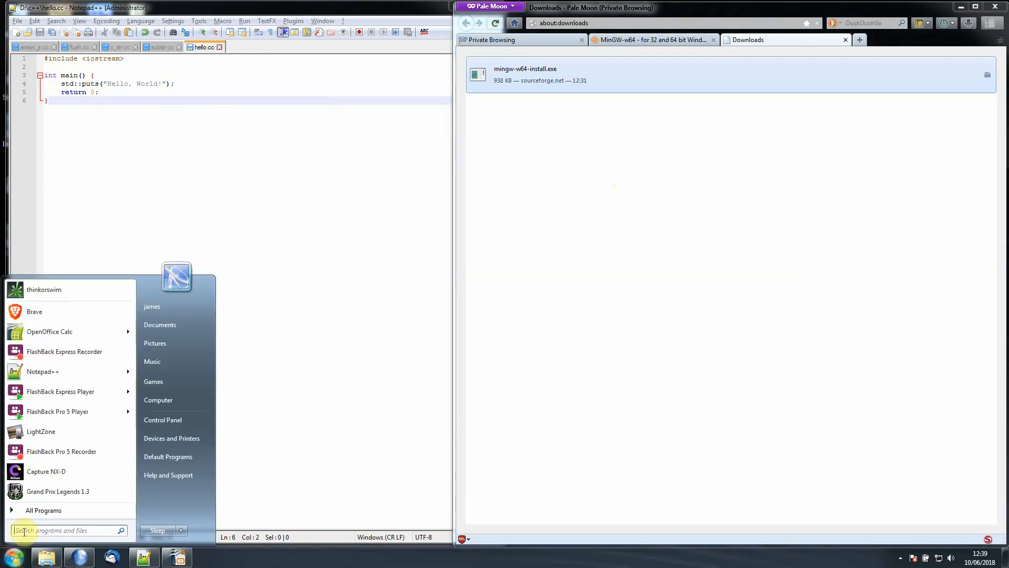
left_click(85, 530)
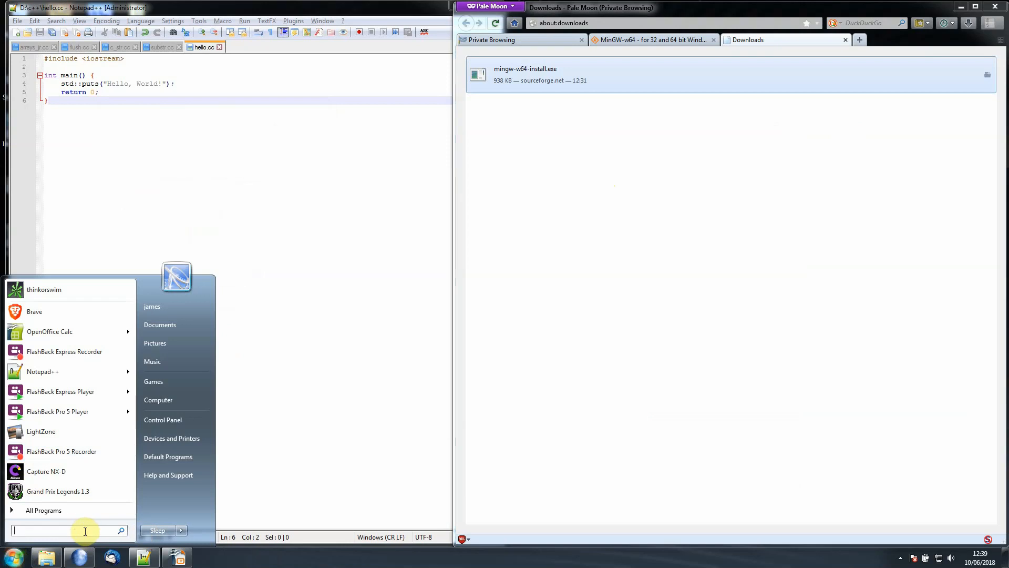
type("mingw")
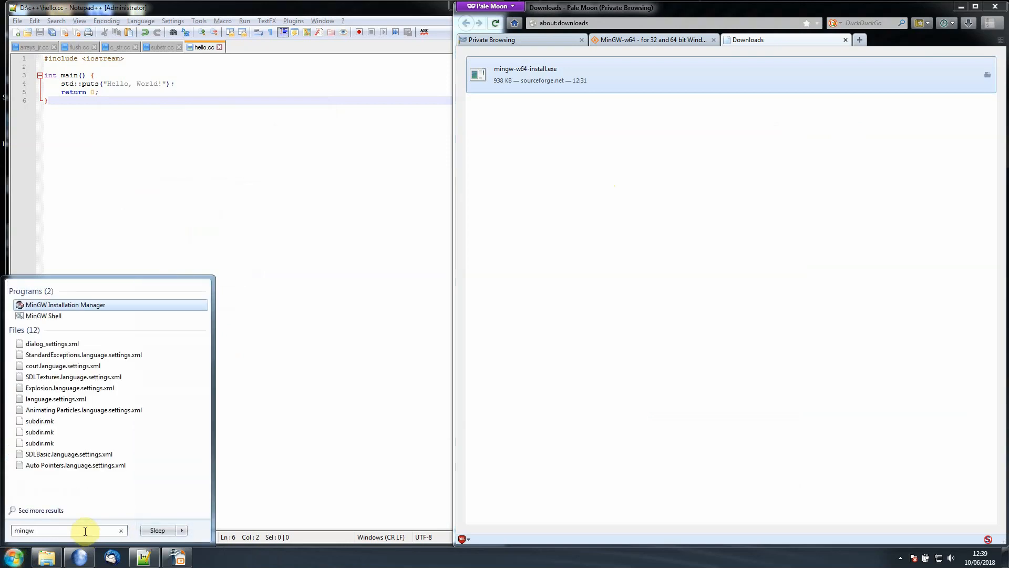
key("Down")
key("Return")
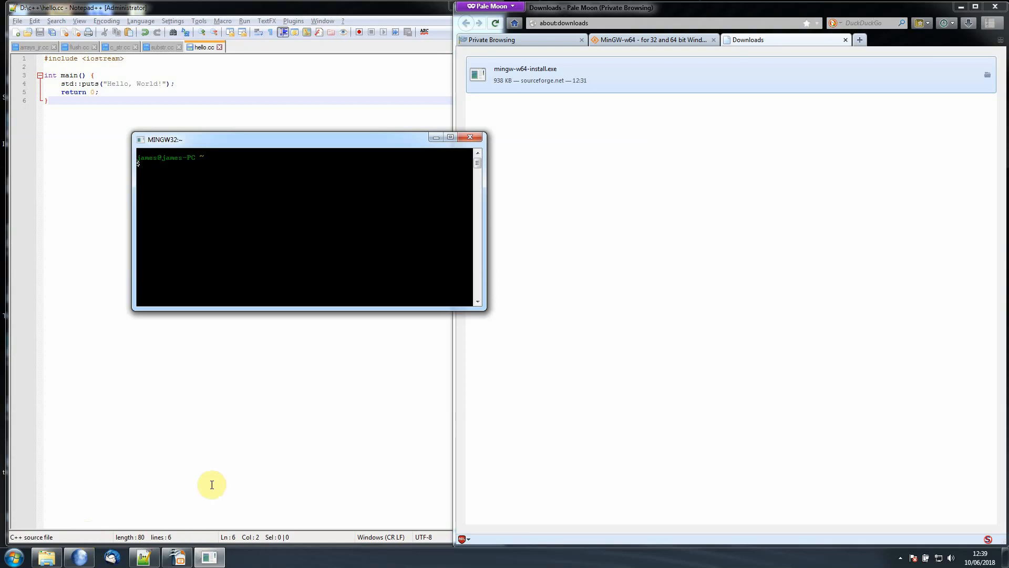
Switch to Notepad++ to look through the plugins available in Plugin Manager and review the hello.cc code.
left_click(223, 6)
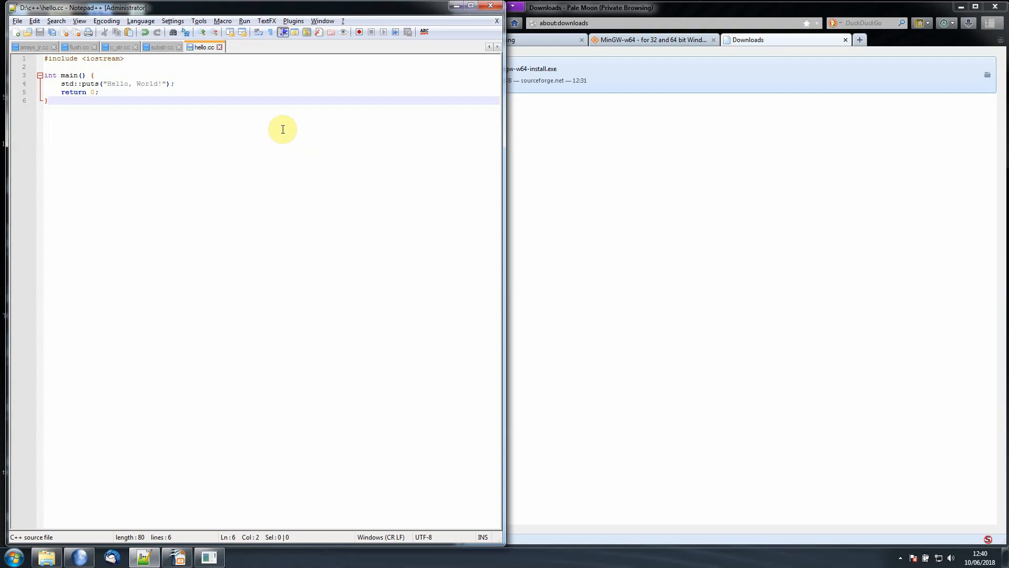
left_click(293, 21)
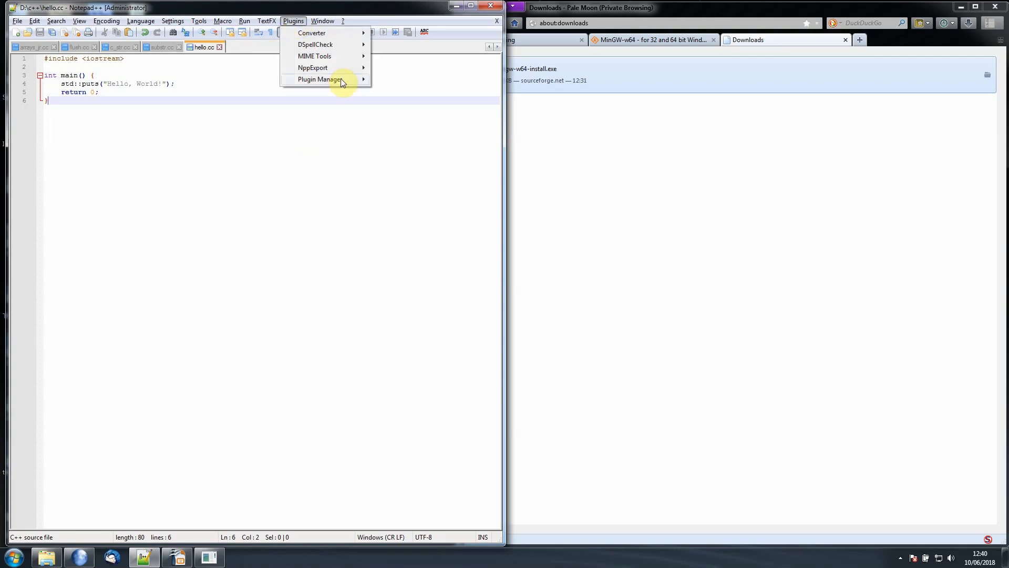
mouse_move(341, 78)
left_click(423, 83)
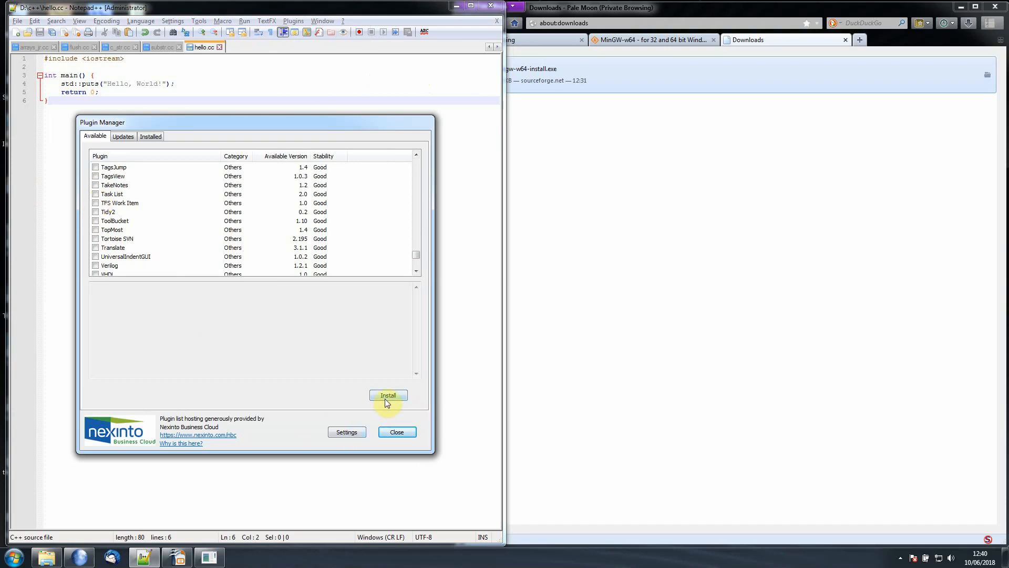
left_click(408, 436)
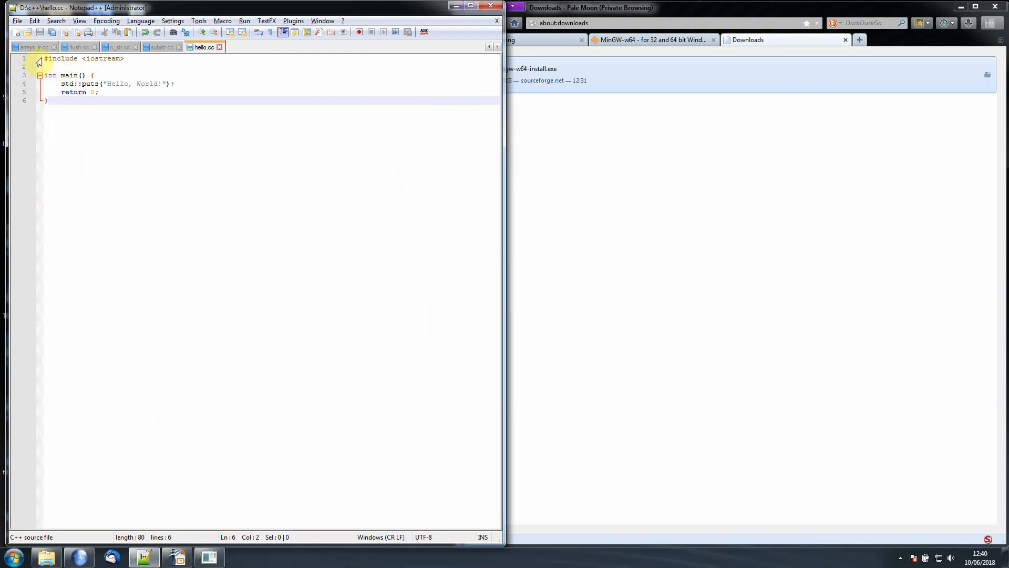
left_click_drag(47, 57, 131, 119)
left_click(141, 119)
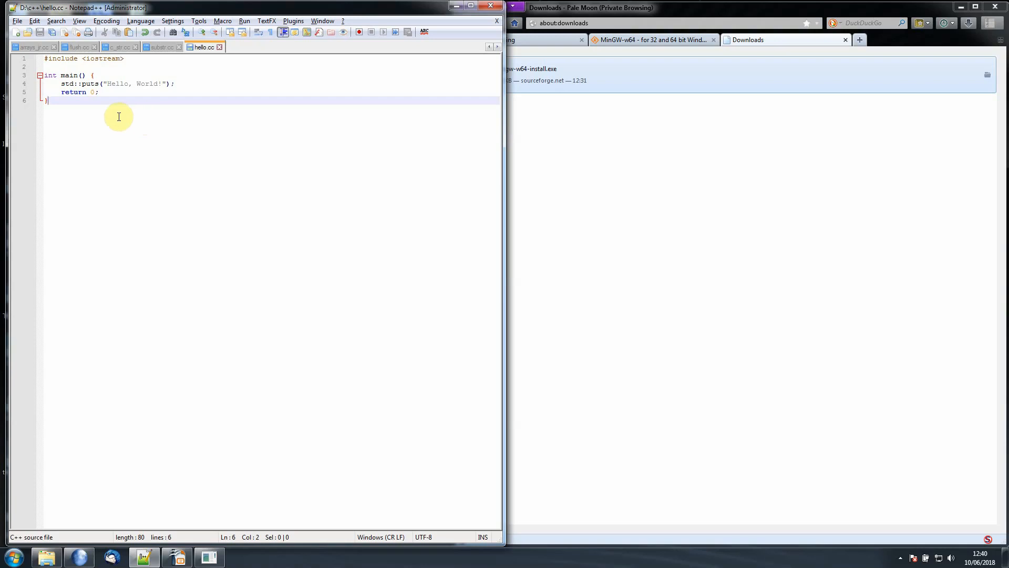
Switch to the MinGW shell, compile the source with c++ hello.cc and run a.exe.
left_click(209, 557)
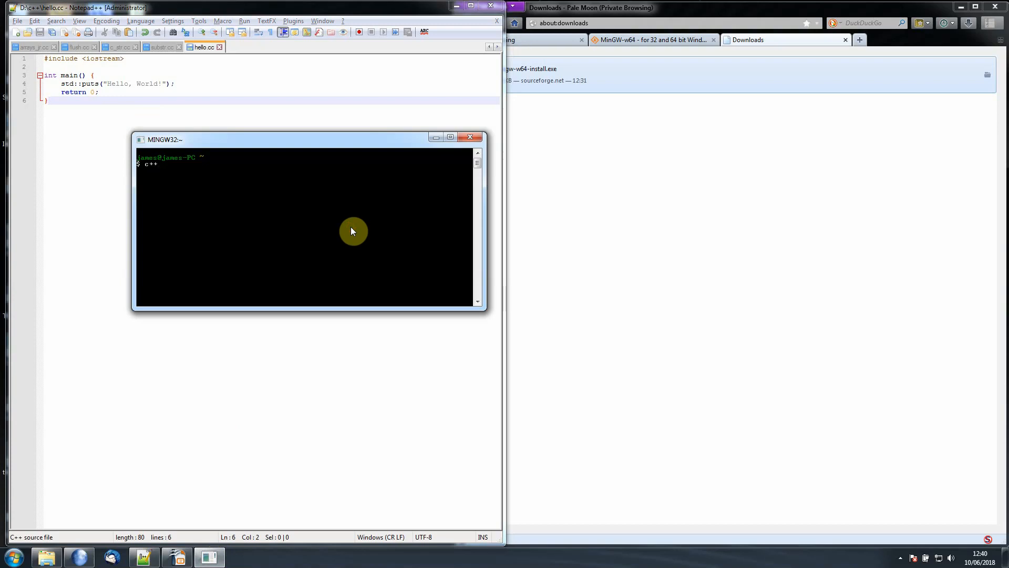
type("c++ hello.cc")
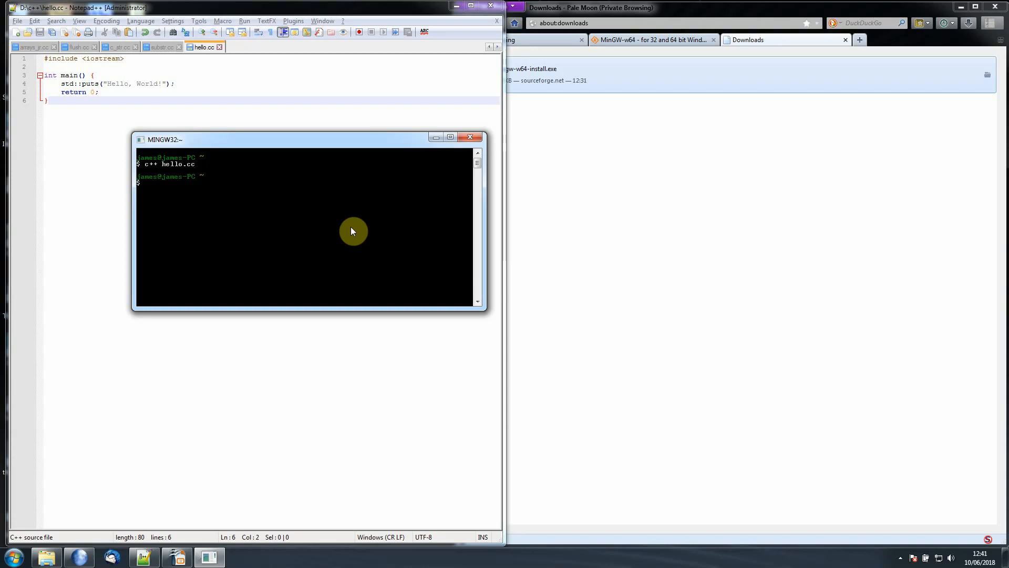
type("a.exe")
key("Return")
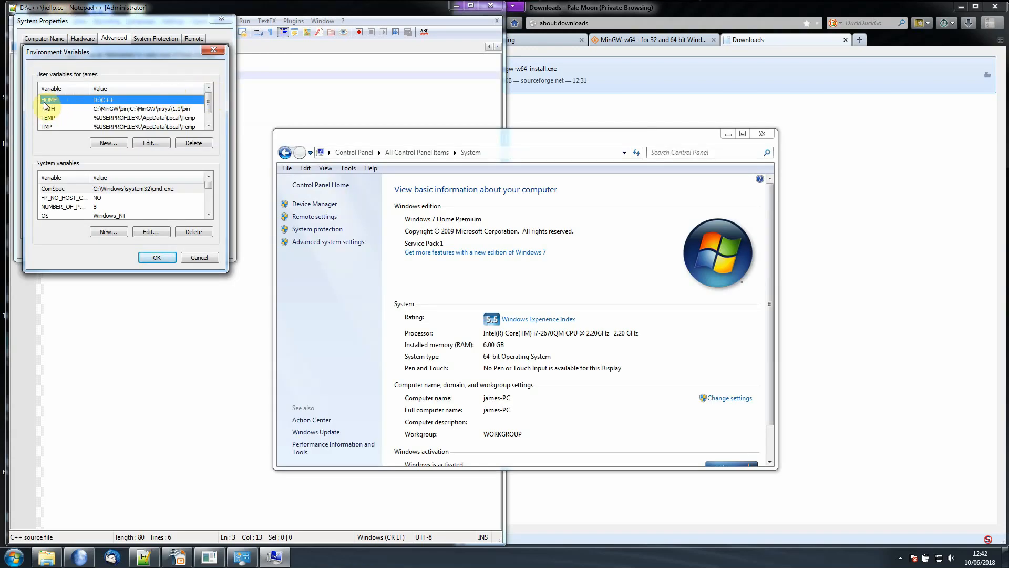
Inspect the name and value of the HOME user variable, and close the variable and system property dialogs without changes.
left_click(150, 144)
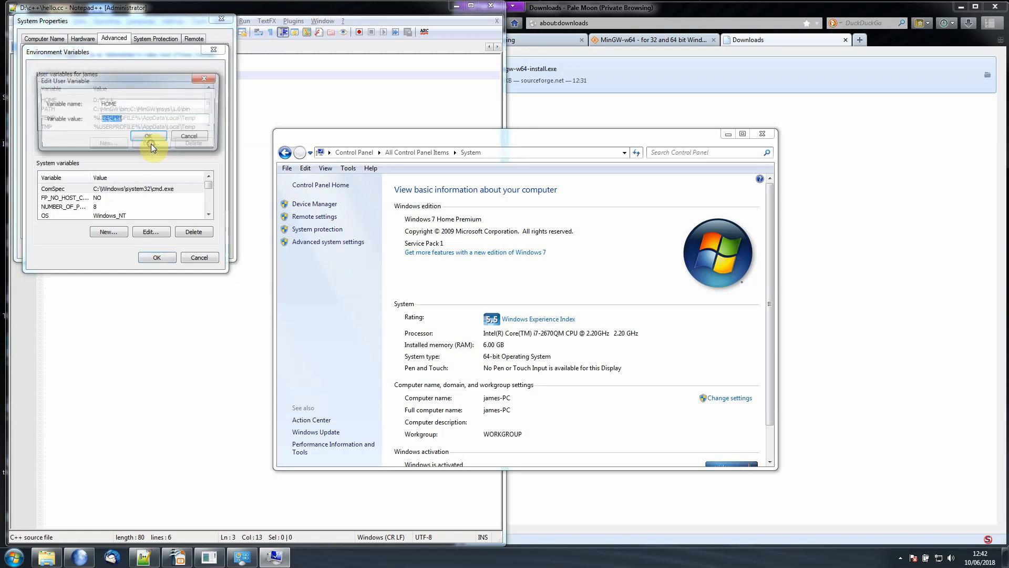
left_click_drag(119, 104, 93, 104)
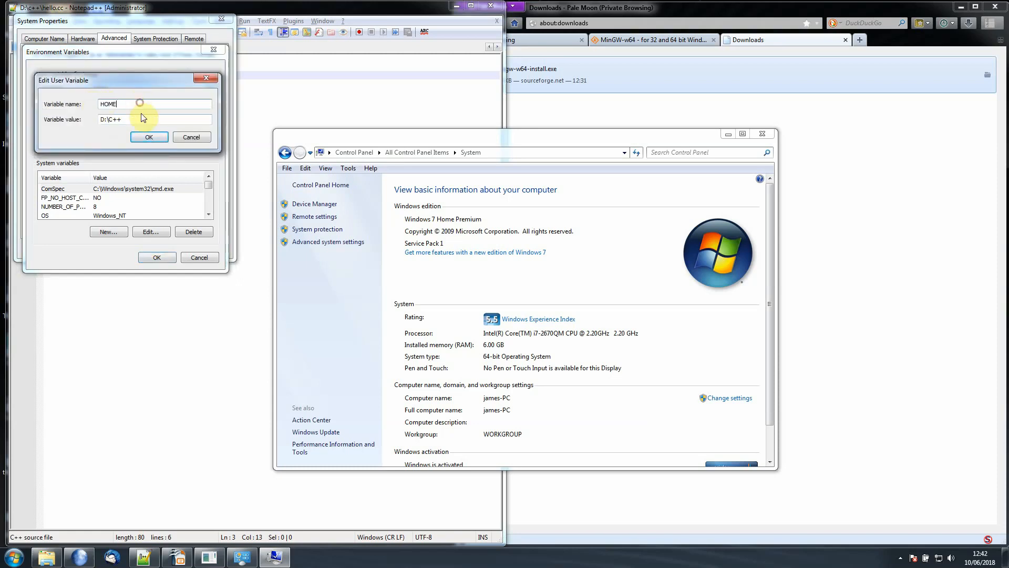
left_click(139, 121)
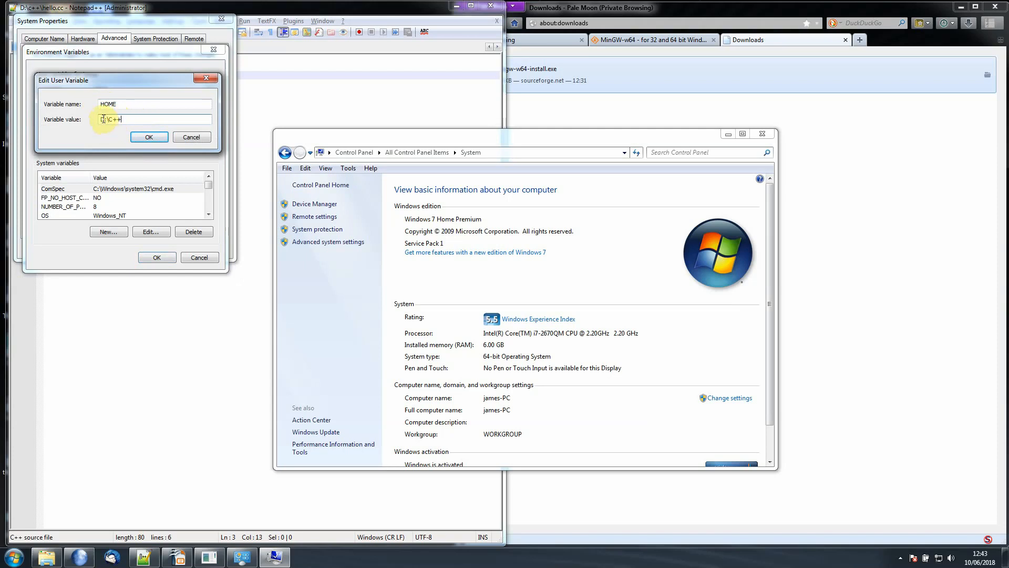
left_click_drag(101, 117, 130, 115)
left_click(140, 117)
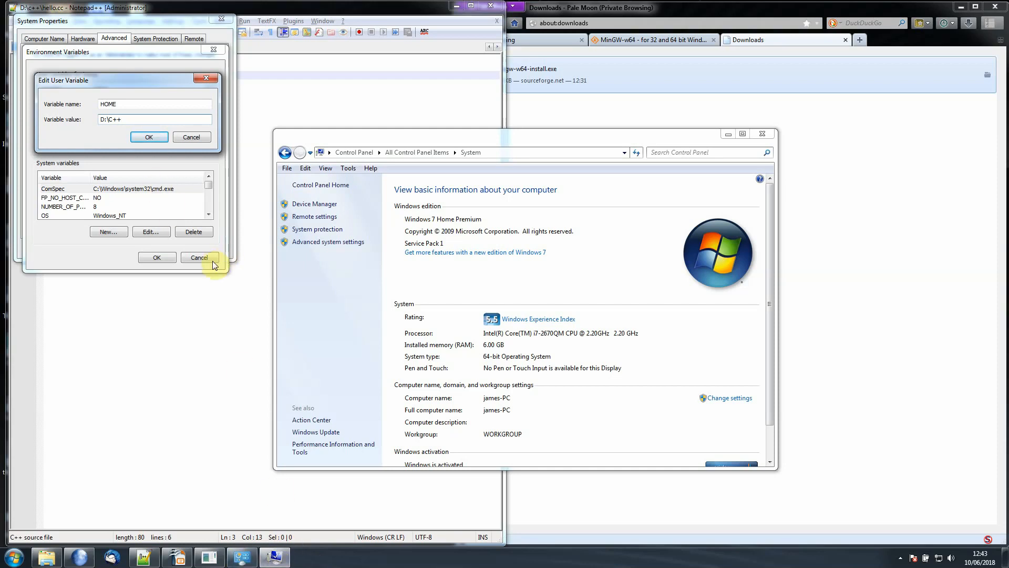
left_click(194, 135)
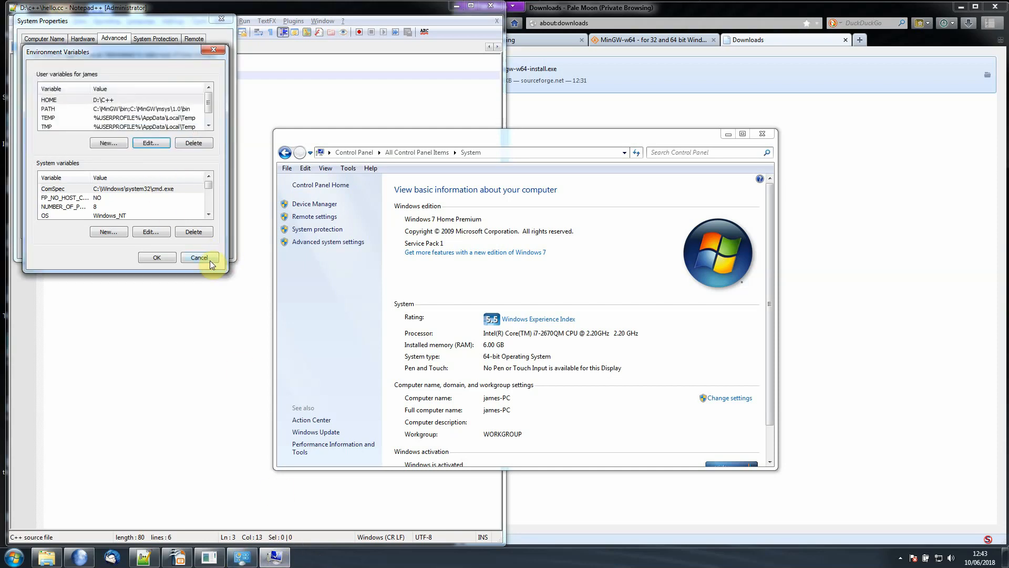
left_click(210, 261)
left_click(168, 249)
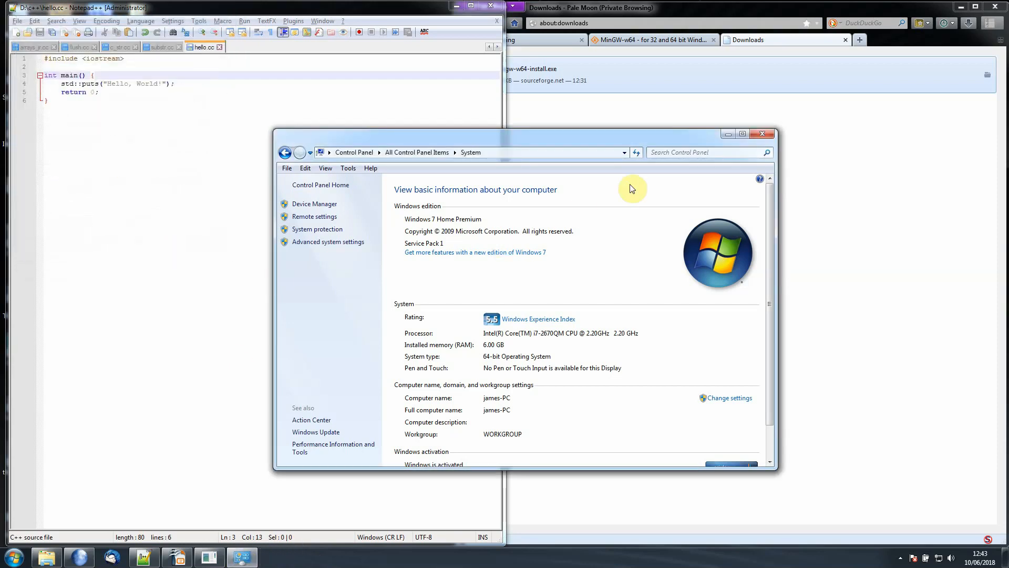